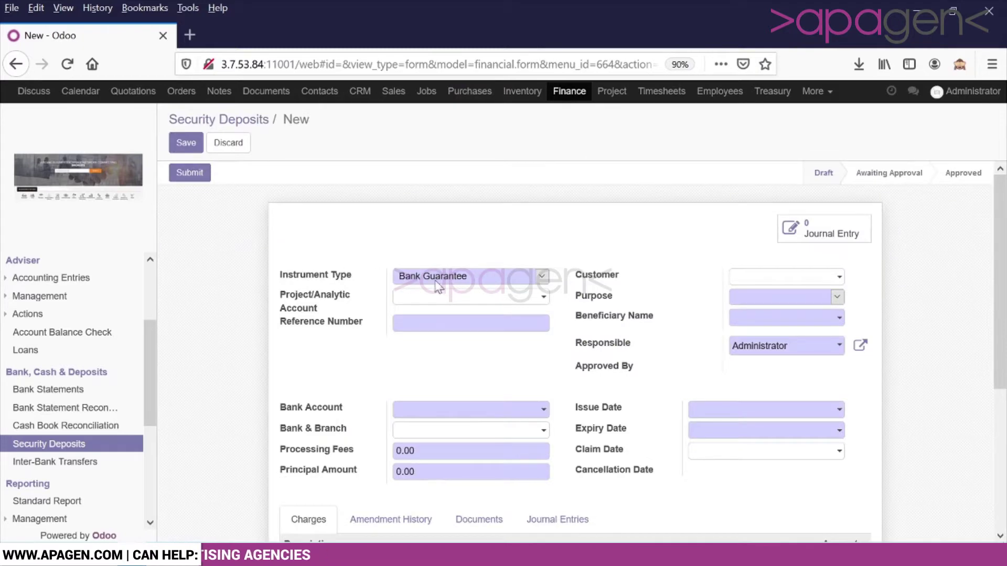
Step: Set the security deposit's instrument type to Bank Guarantee and its reference number to 12345REW
click(435, 278)
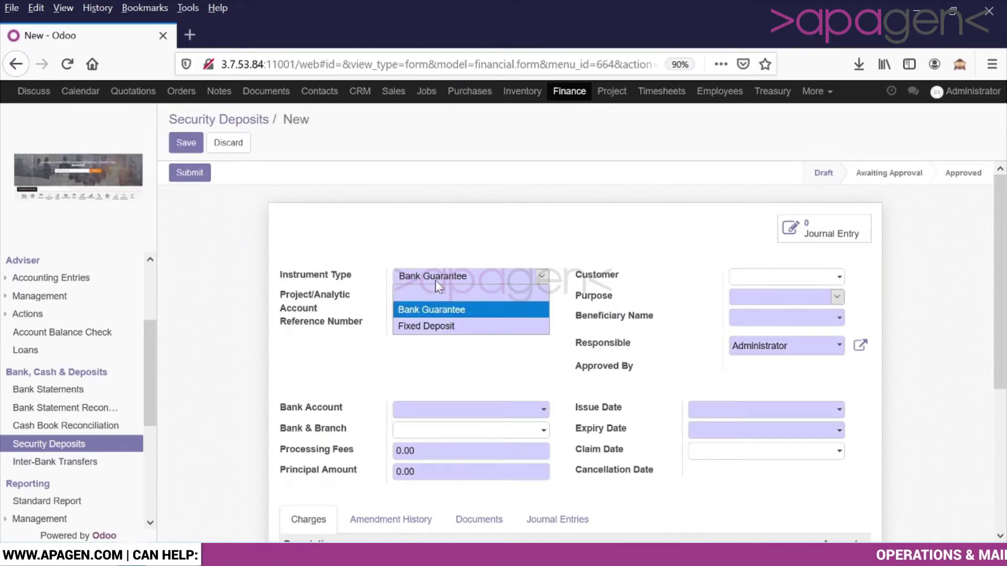
click(421, 310)
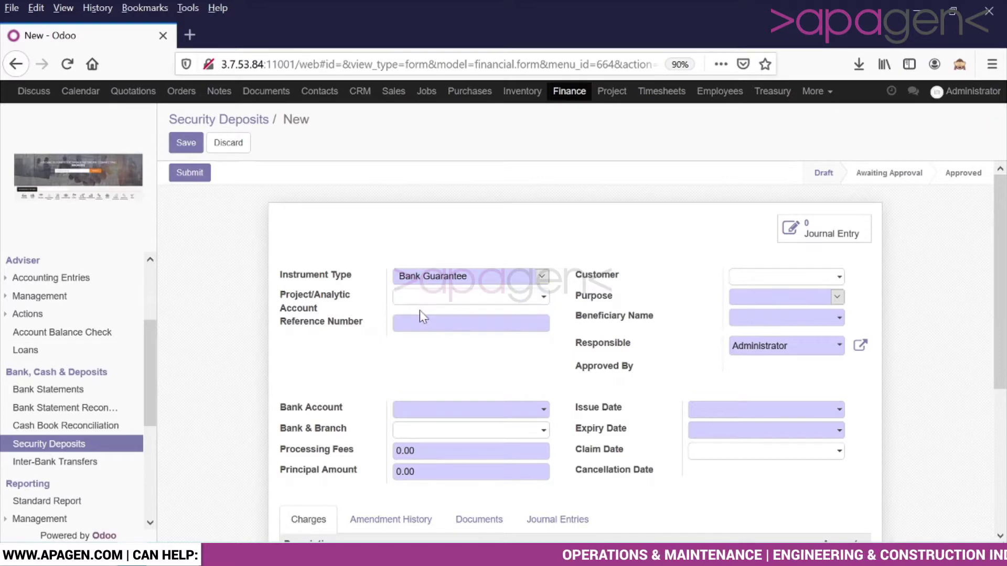
scroll(419, 316, down, 2)
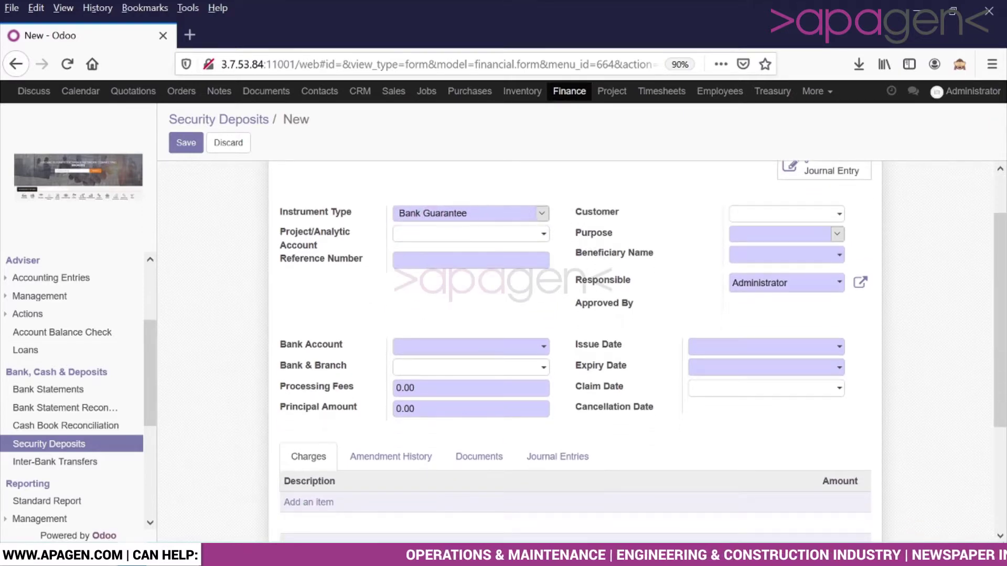
click(441, 234)
click(407, 308)
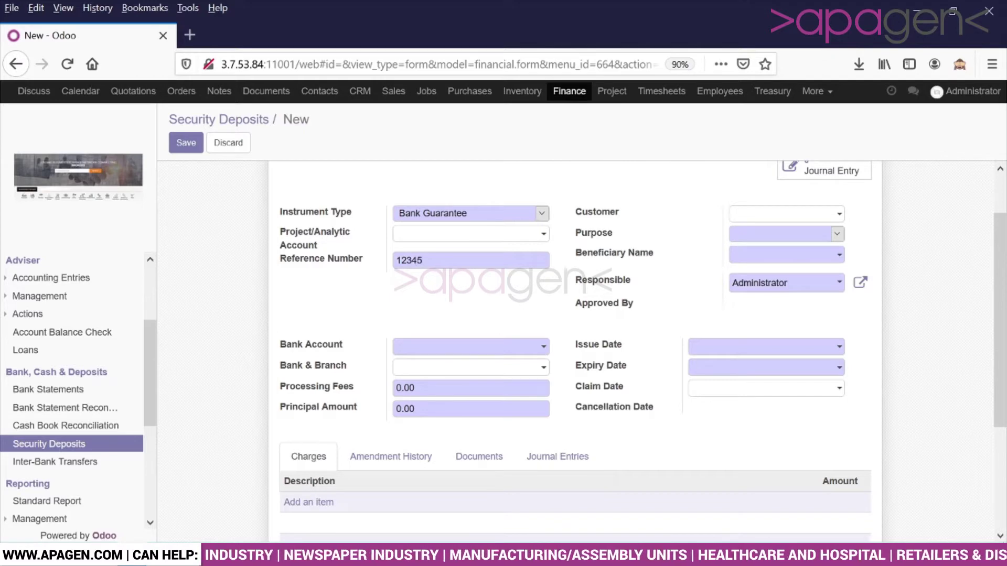
text(REW)
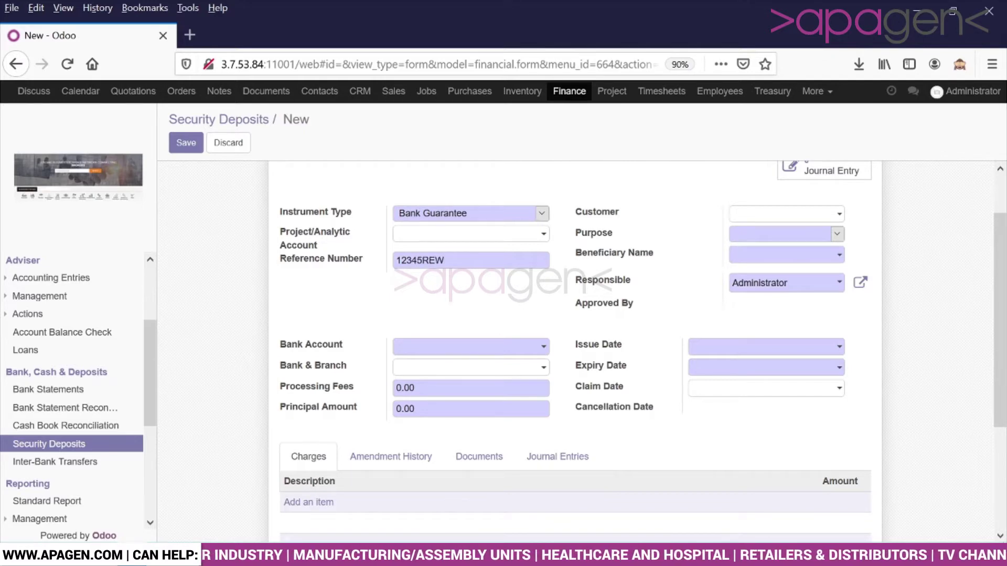
Step: Set the customer to City Neon Company Saudi LLC, the purpose to Project and the beneficiary to Al AHLI UNITED BANK
click(752, 214)
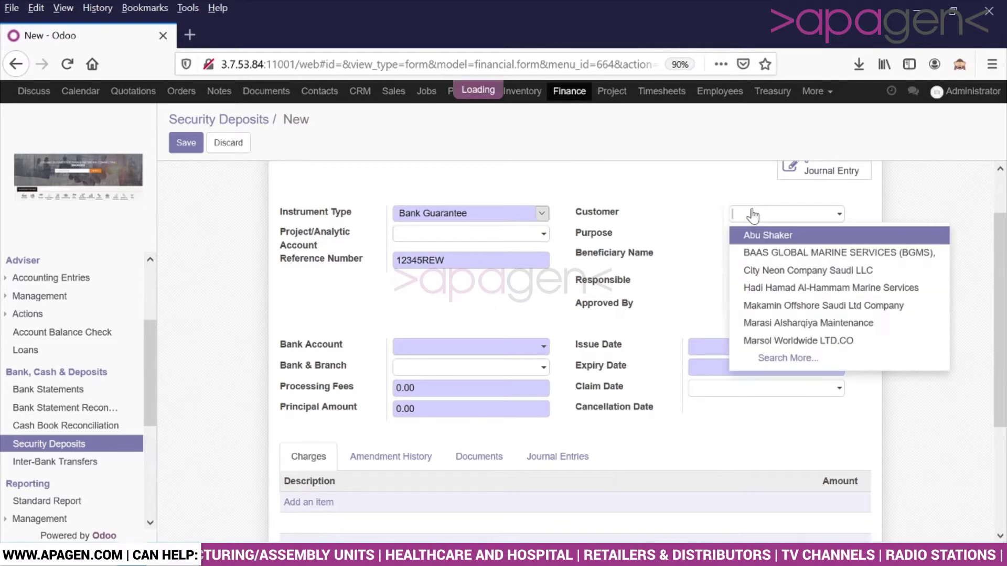
click(756, 271)
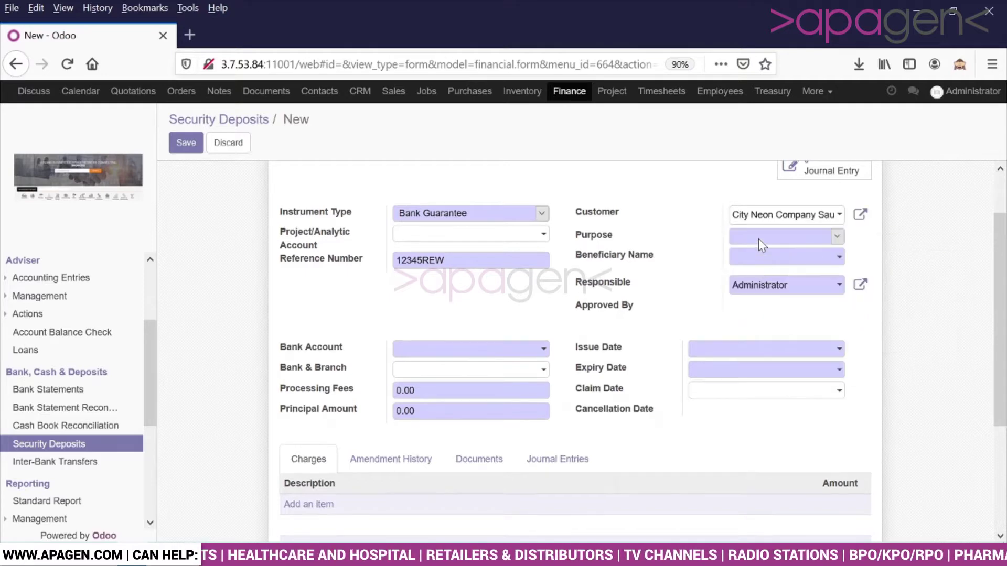
click(762, 246)
click(763, 269)
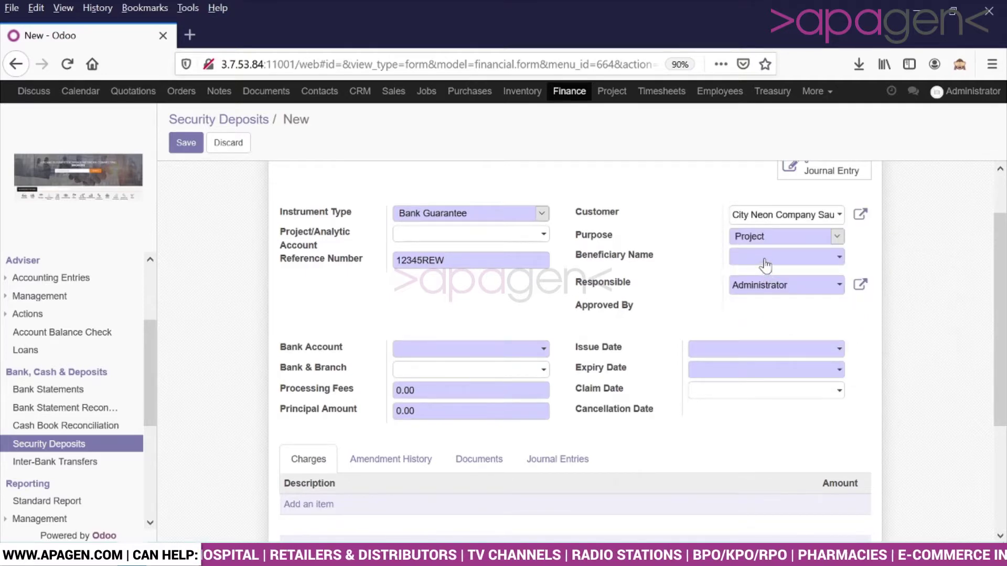
click(765, 258)
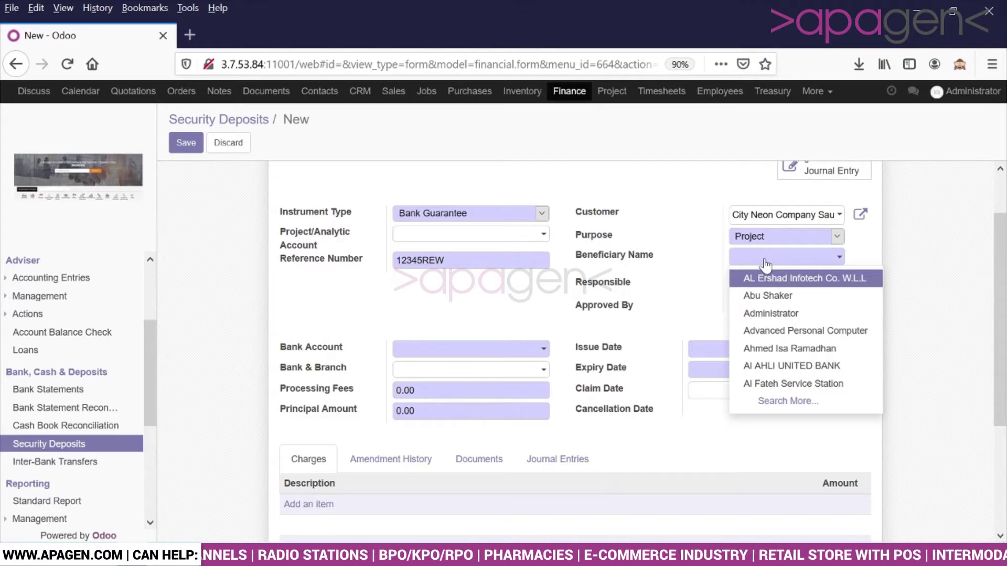
click(759, 367)
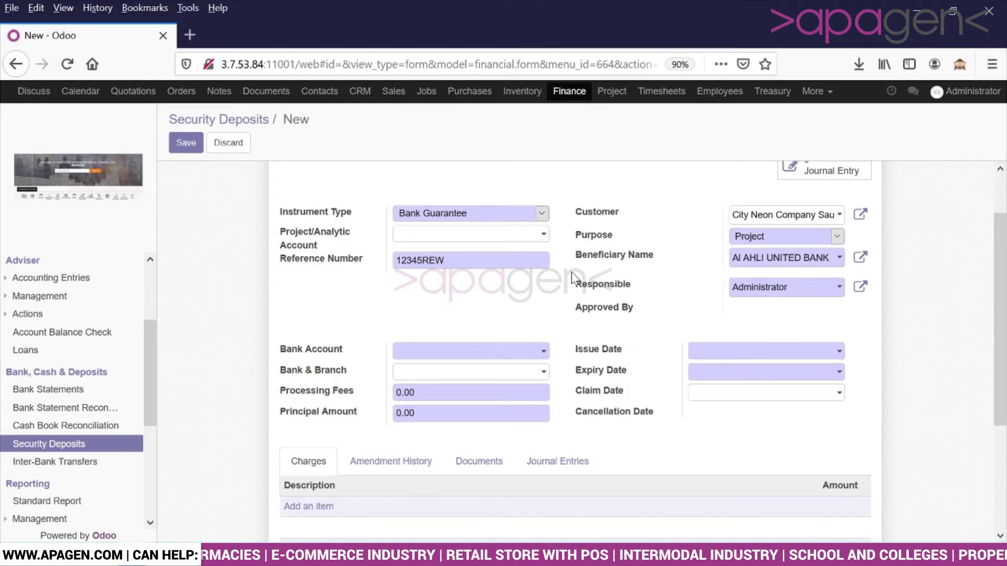
Step: Assign the Ahli United Bank account to the bank guarantee
scroll(563, 290, down, 2)
click(508, 289)
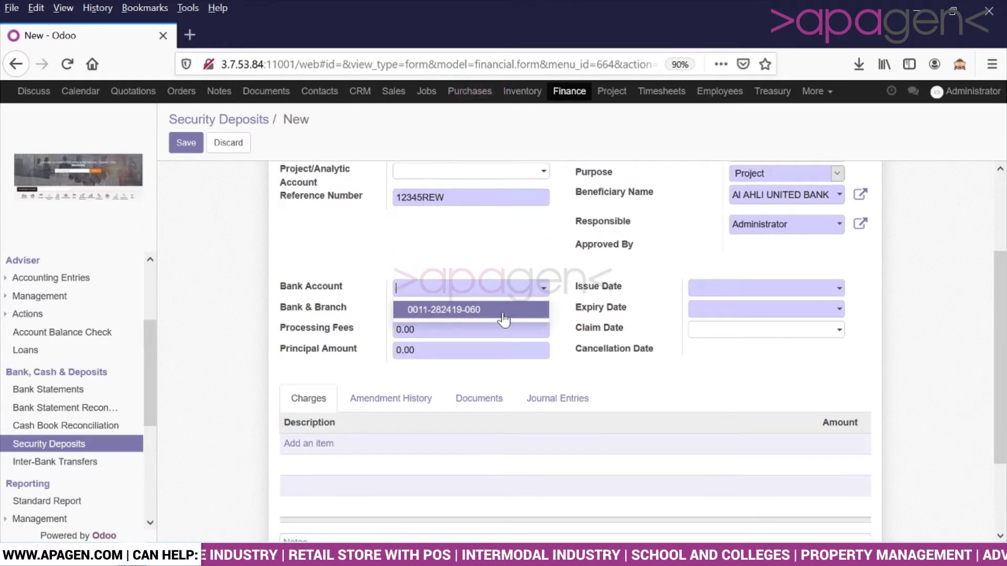
click(504, 313)
Step: Set the guarantee's processing fees to 132 and the principal amount to 654
click(511, 259)
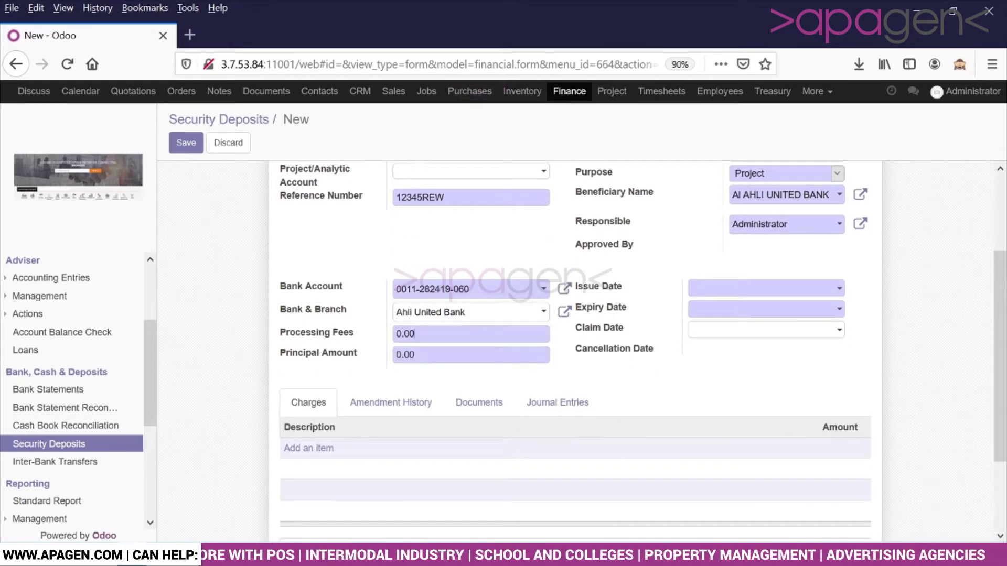
key(ctrl+a)
text(13)
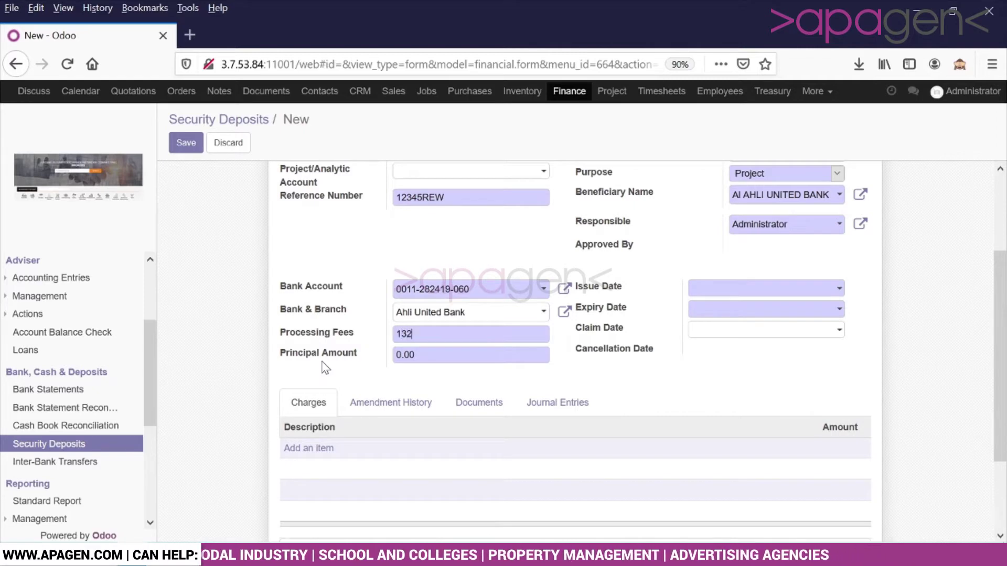
key(Tab)
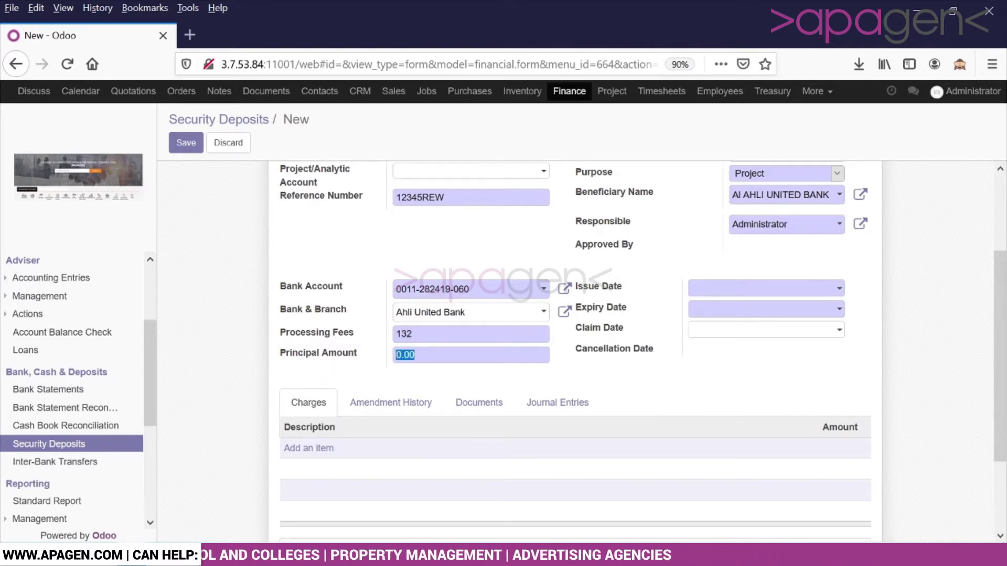
text(654)
Step: Set the guarantee's issue date to 01/18/2021 and its expiry date to 04/30/2021
click(724, 289)
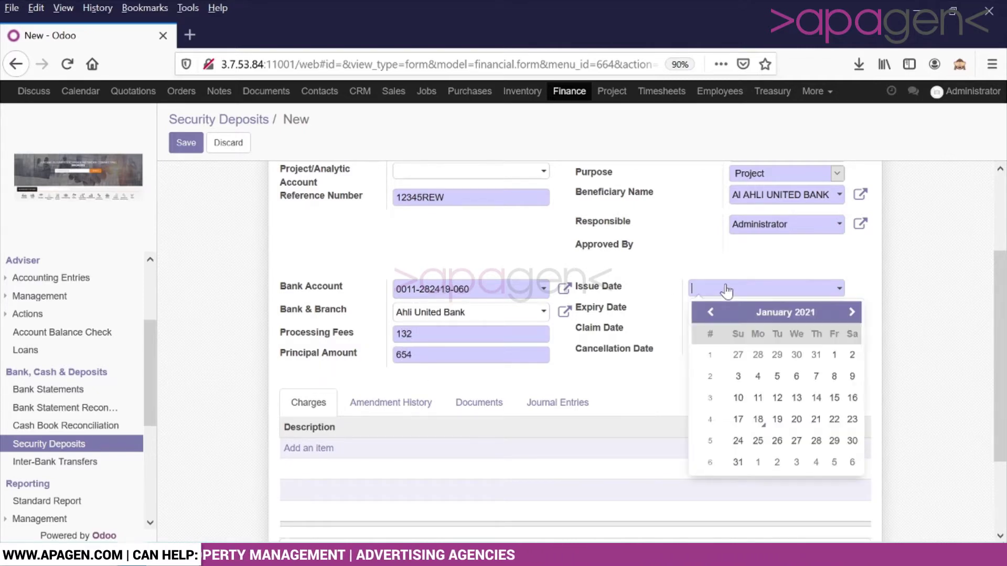
click(759, 420)
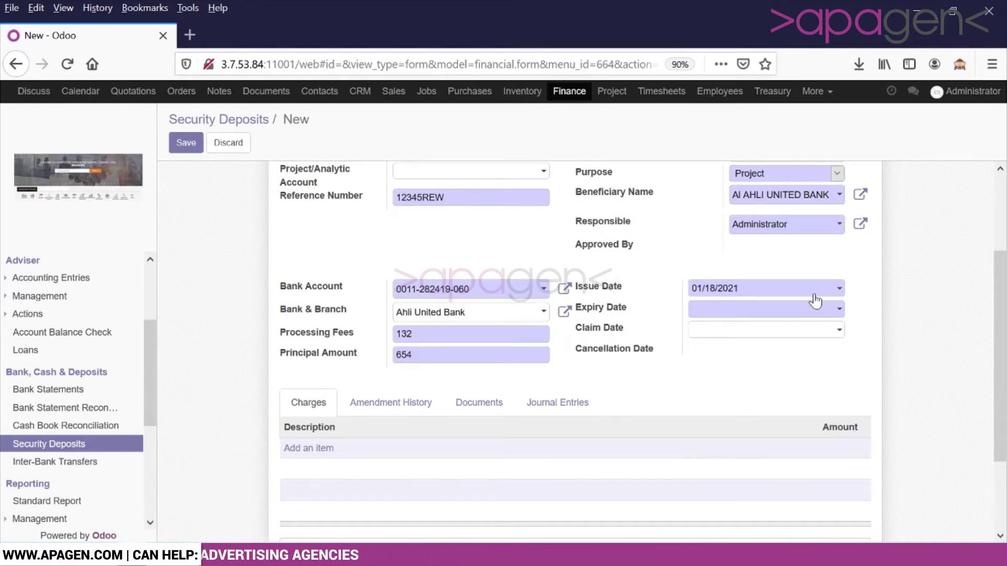
click(791, 310)
click(852, 134)
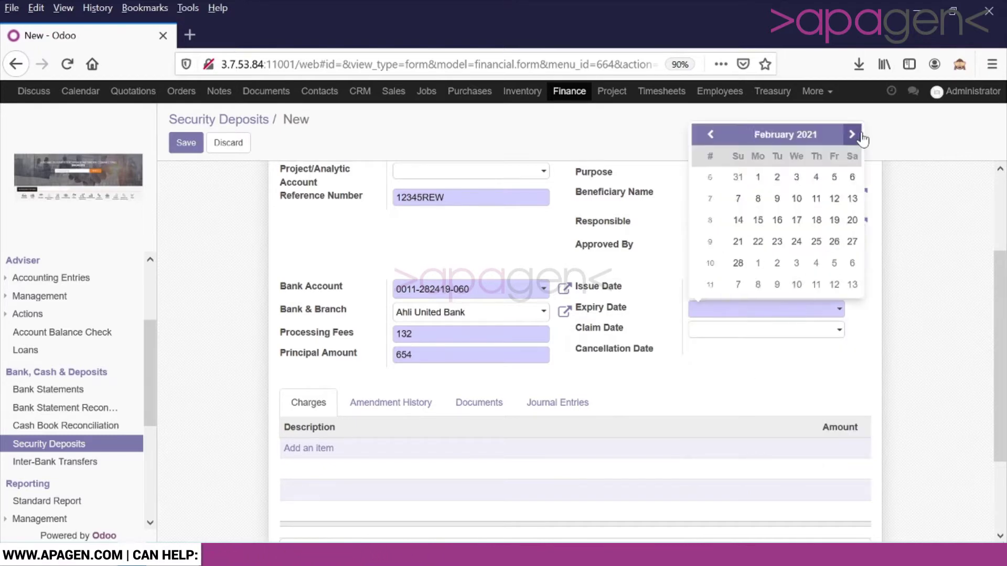
click(852, 134)
click(852, 134)
click(834, 263)
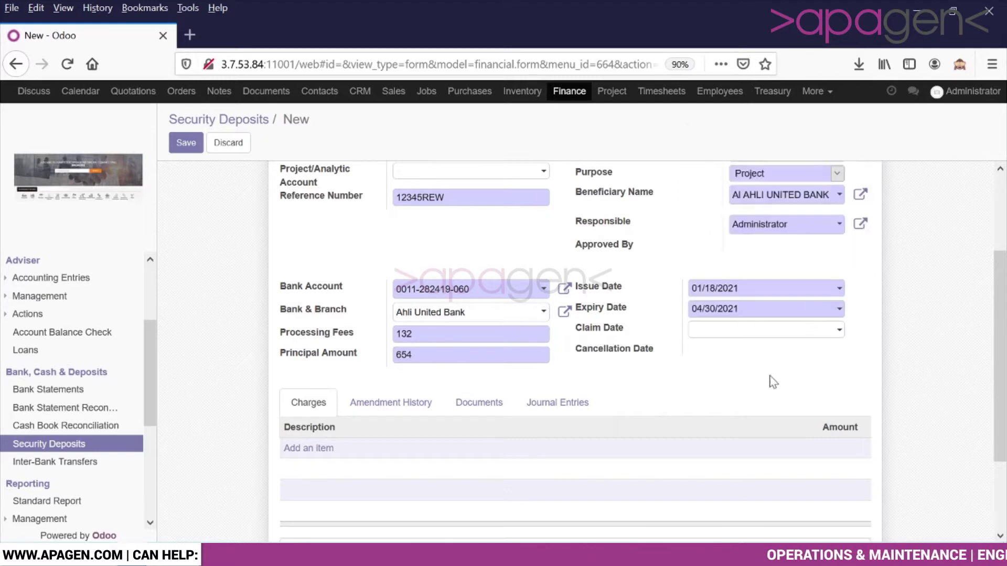
Step: Set the guarantee's claim date to 05/01/2021
click(741, 334)
click(851, 155)
click(851, 155)
click(850, 155)
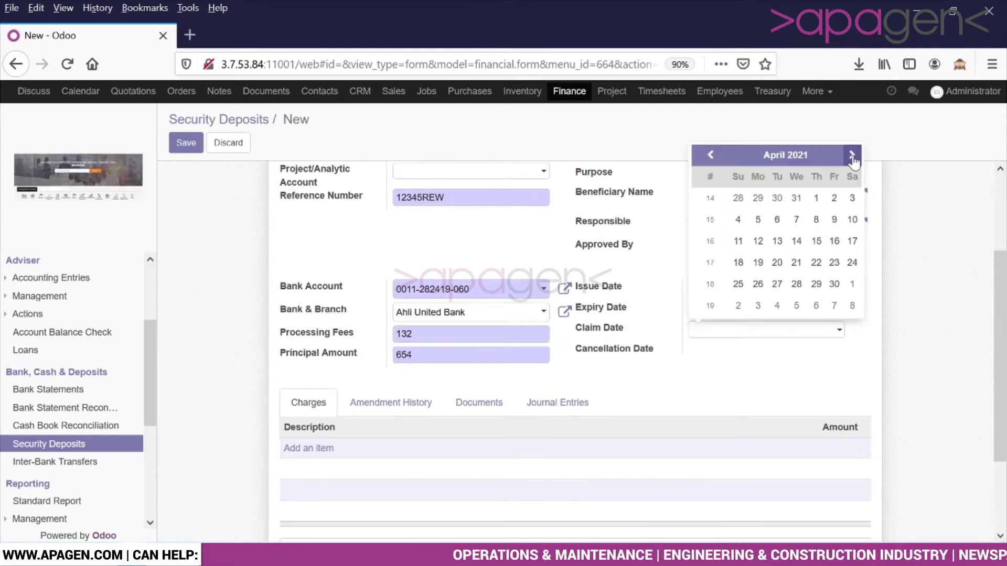
click(850, 156)
click(852, 199)
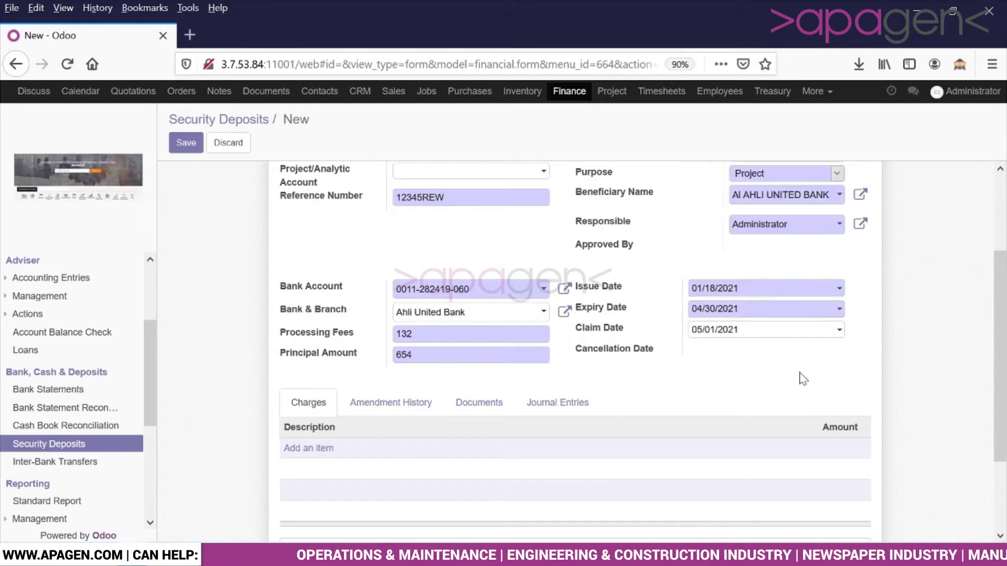
Step: Add a charge line described as Bank Charges with an amount of 1000
scroll(573, 411, up, 3)
scroll(567, 409, down, 5)
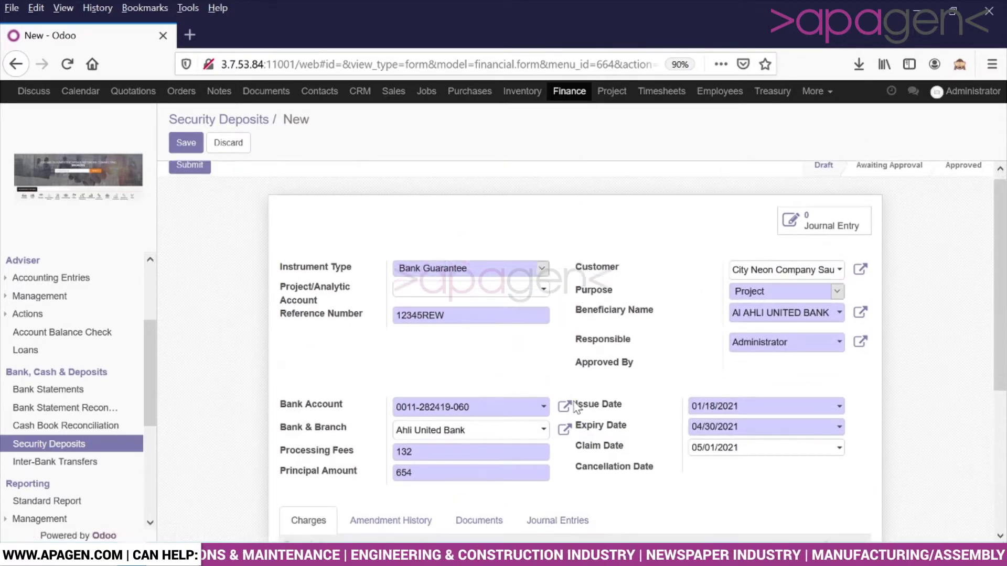
click(316, 337)
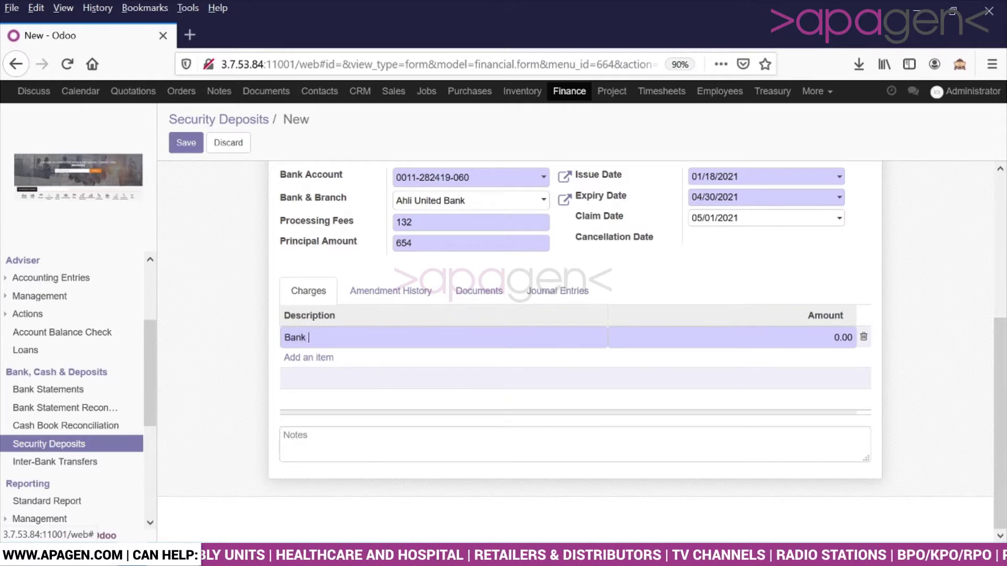
text(Chargh)
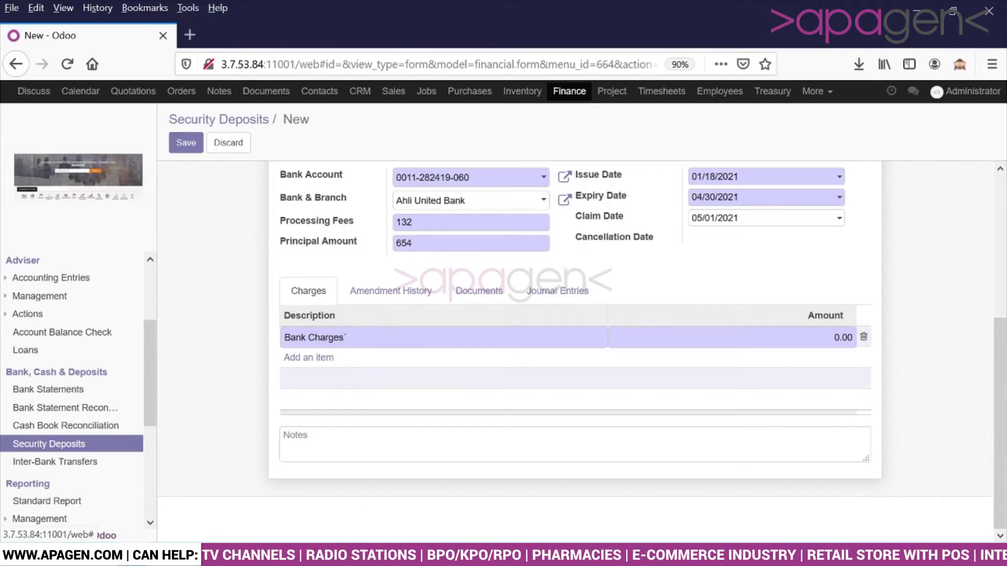
click(844, 338)
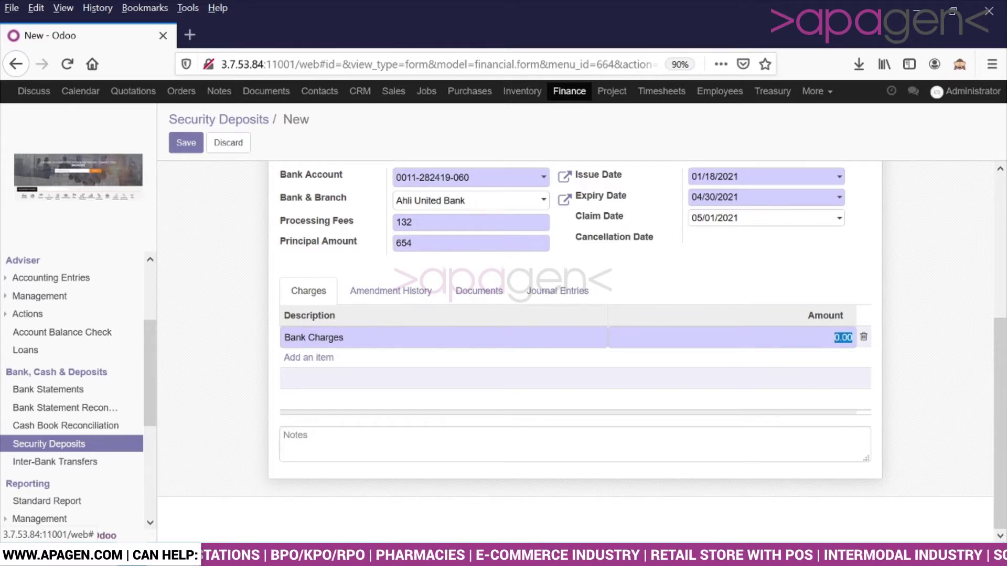
text(1,00)
text(0)
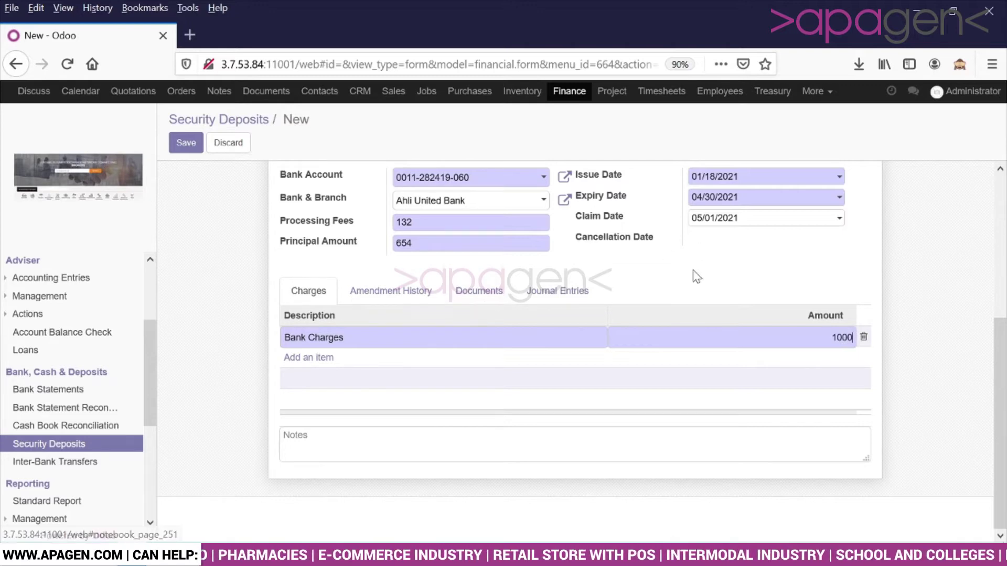
click(691, 271)
Step: Add a document line named AQWS with document type Bank Agreement and upload c.png as its file
click(493, 294)
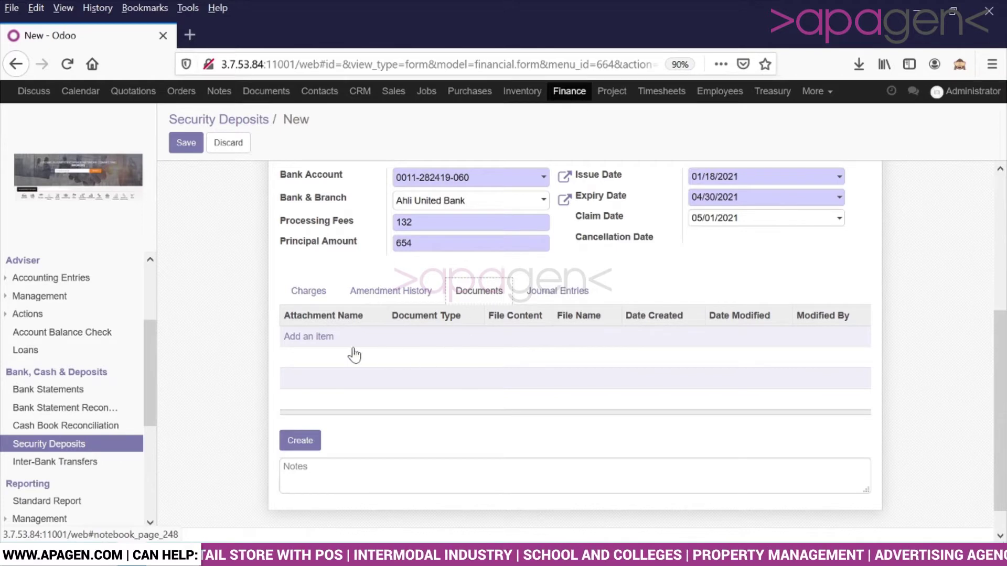
click(310, 337)
key(Down)
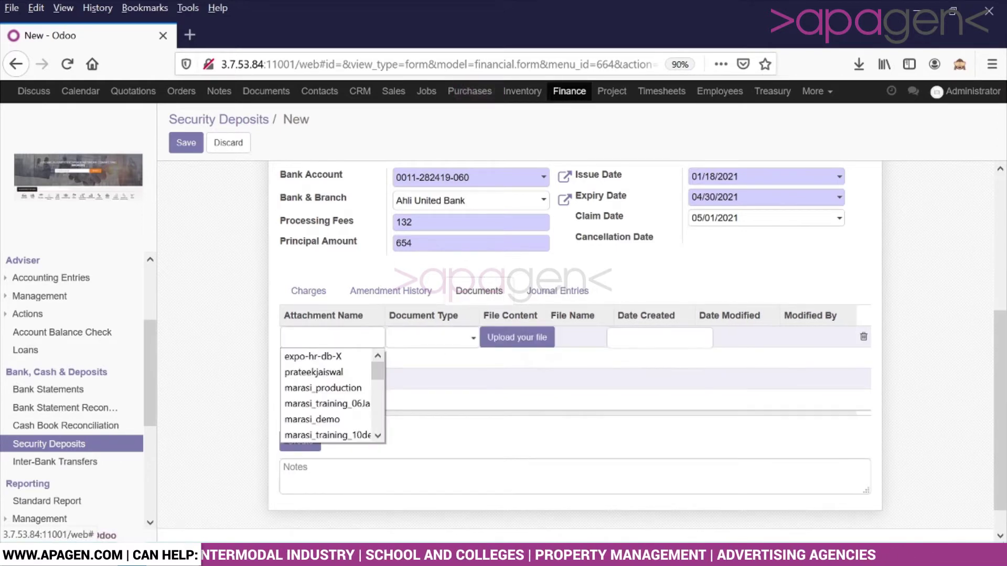
text(AQWS)
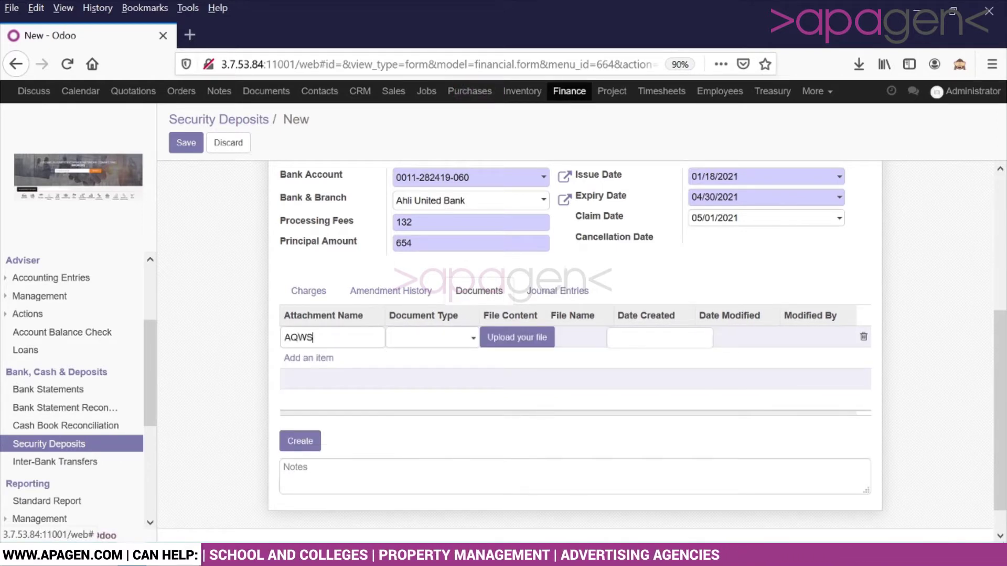
click(468, 340)
click(472, 362)
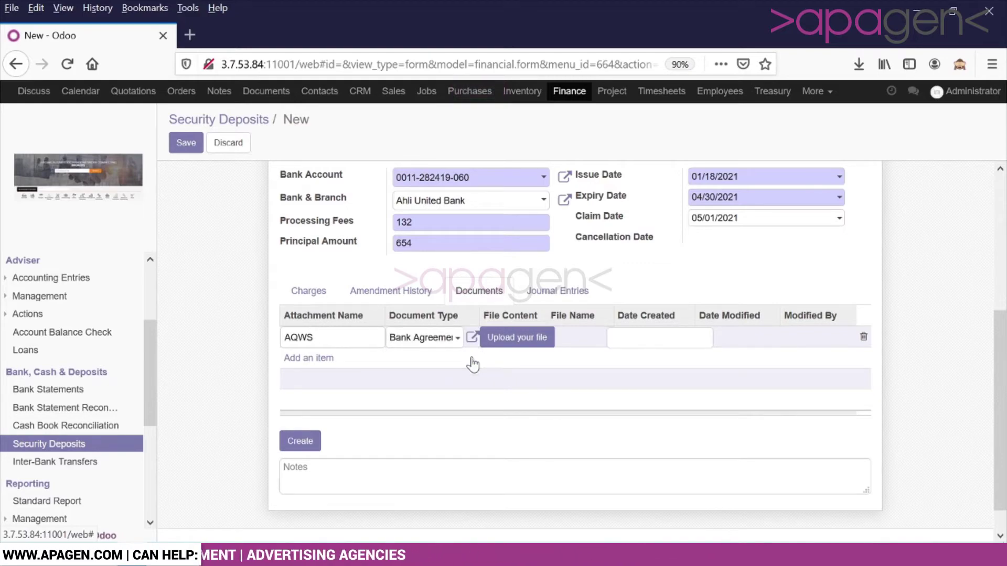
click(504, 338)
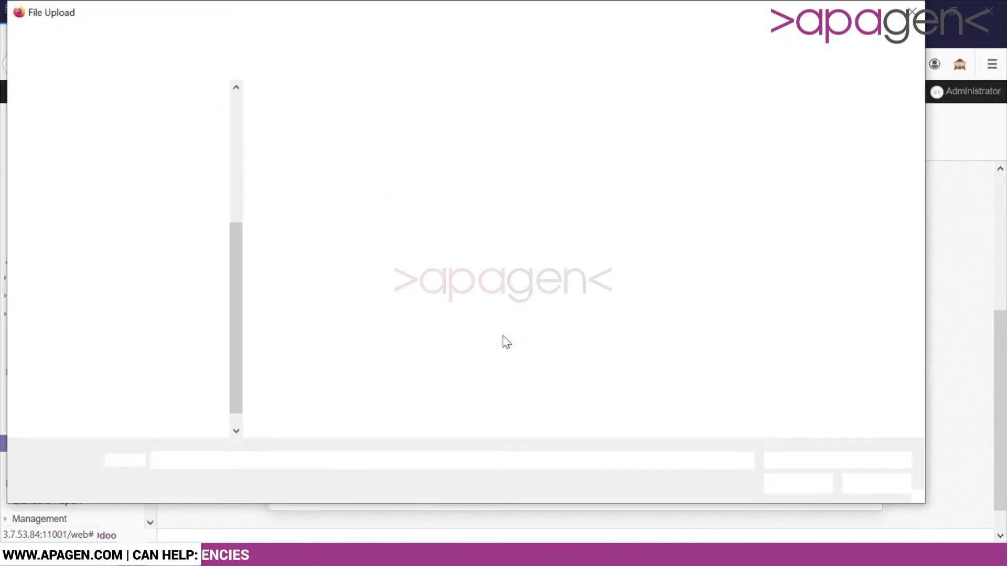
double_click(679, 147)
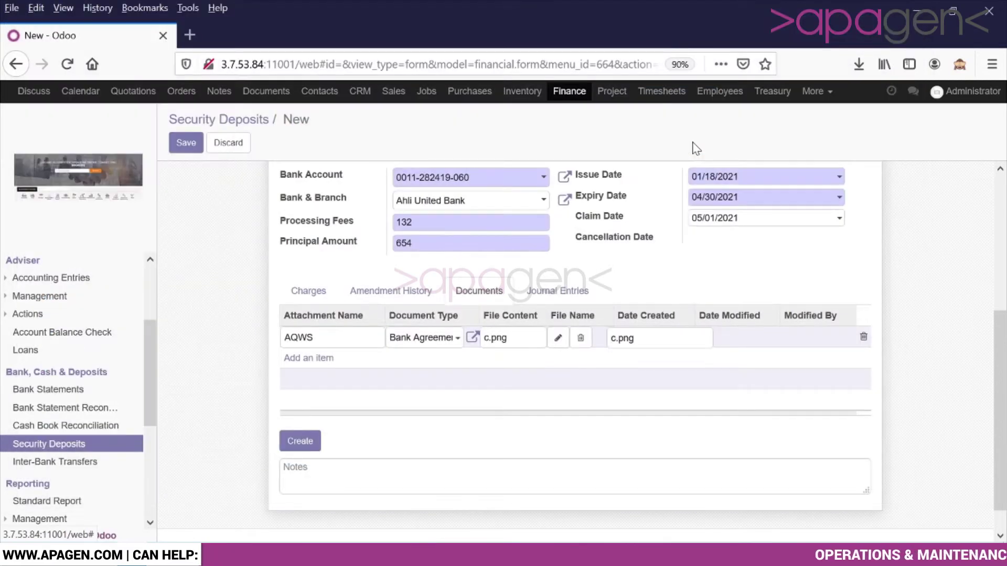
click(913, 373)
Step: Save the new bank guarantee record and submit it for approval
scroll(914, 372, up, 5)
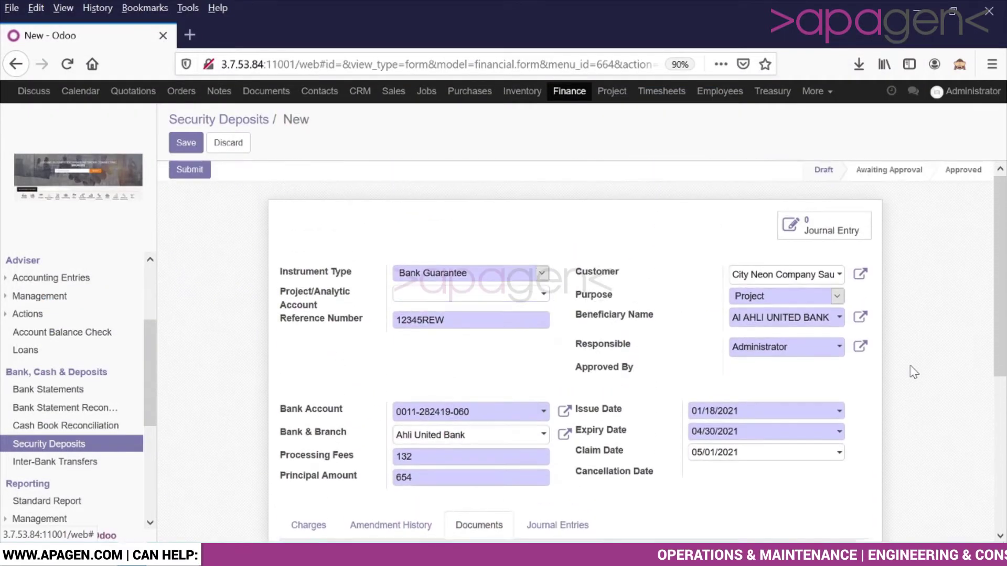
click(190, 146)
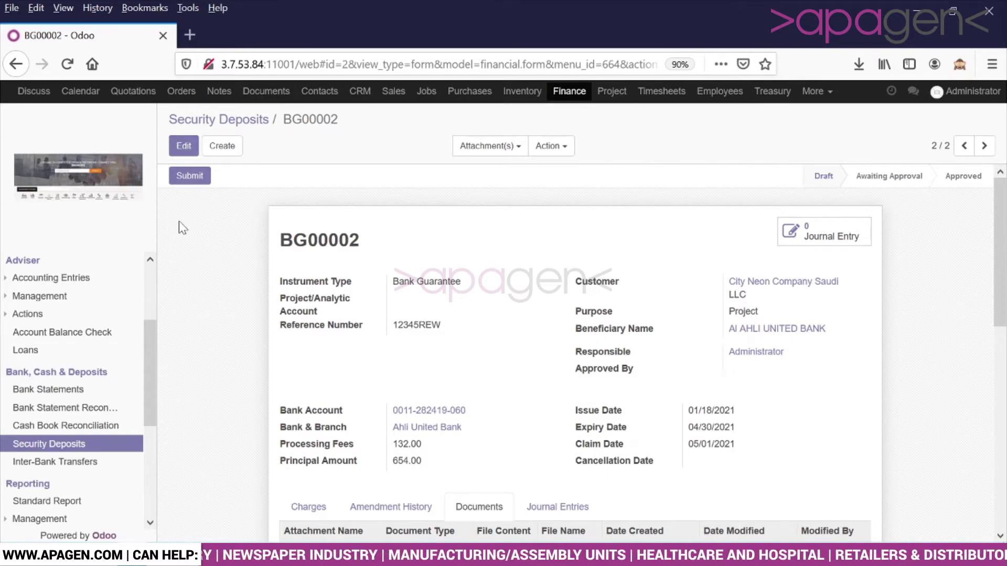
click(190, 179)
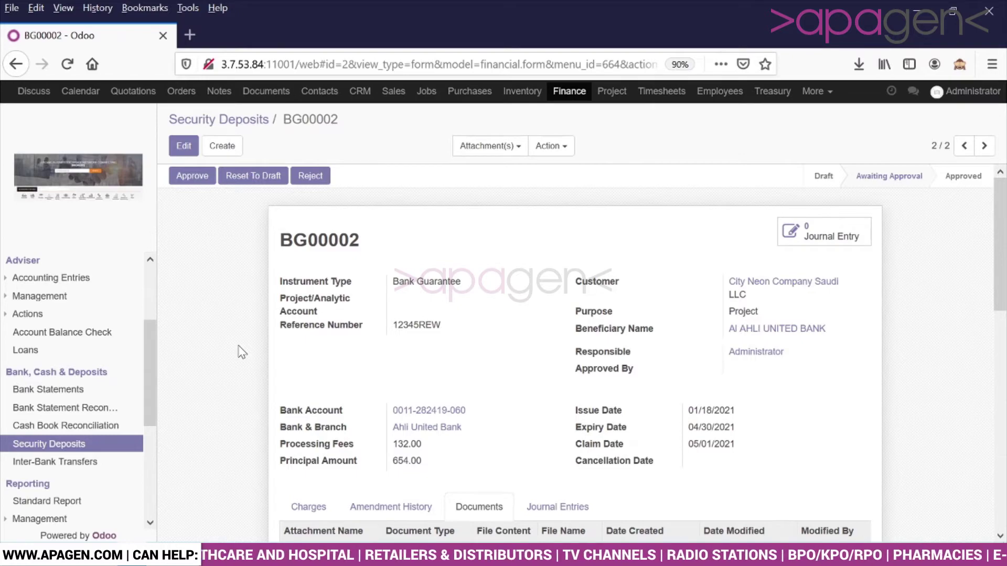
scroll(242, 351, down, 5)
scroll(242, 351, up, 5)
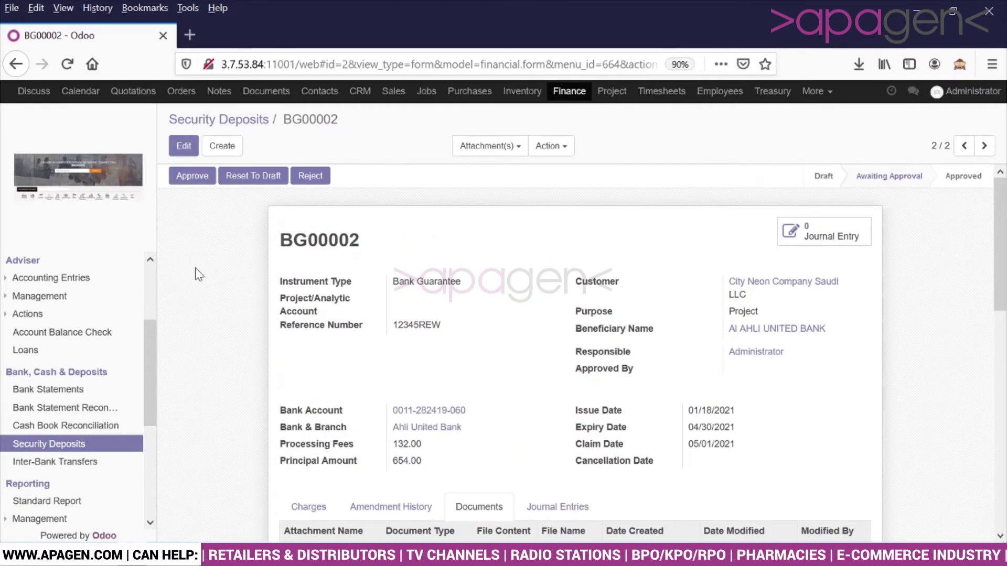
Step: Approve the submitted bank guarantee BG00002
click(188, 177)
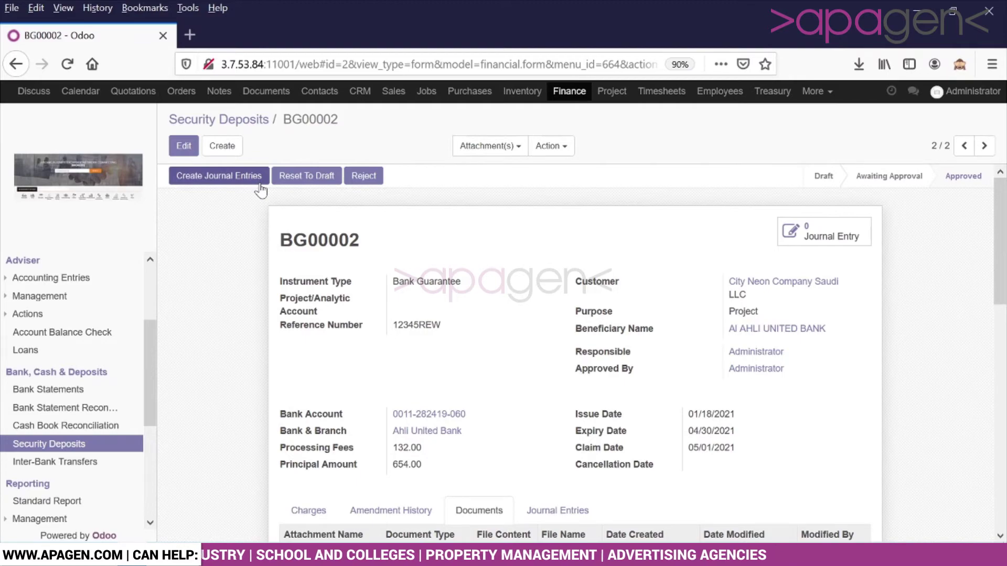
scroll(230, 301, down, 3)
scroll(233, 299, up, 3)
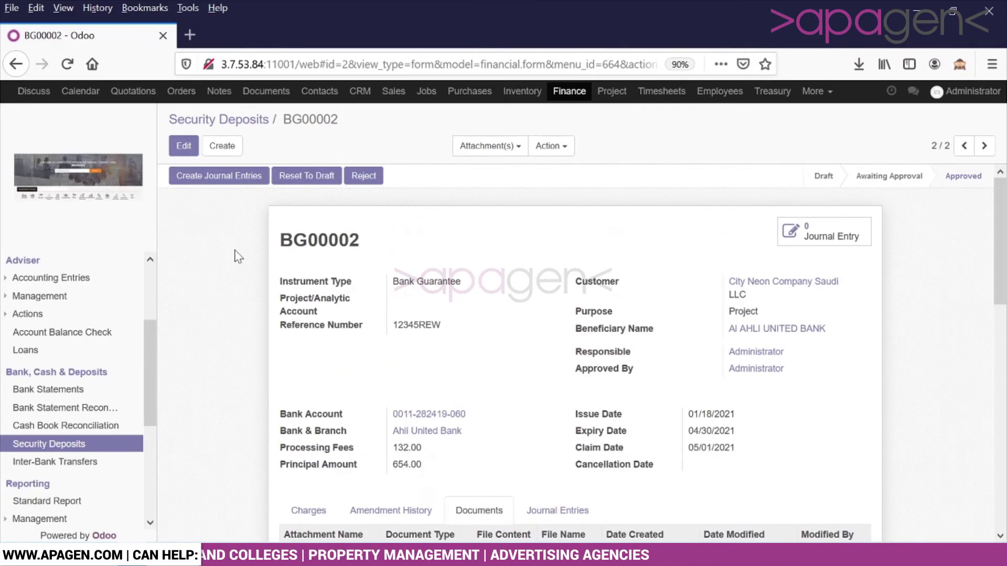
Step: Start a new security deposit record with instrument type Fixed Deposit and reference number ASDF
click(241, 129)
click(202, 152)
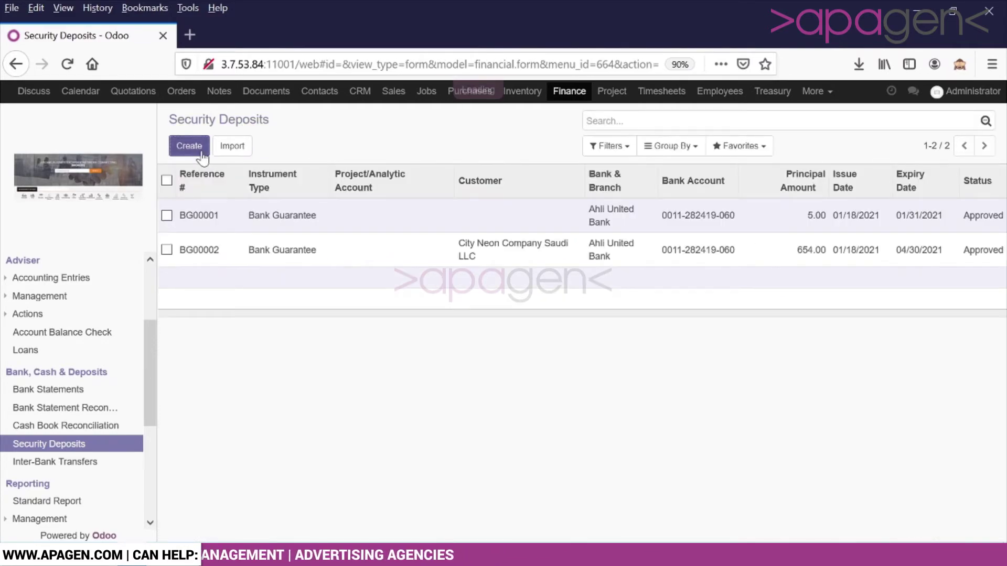
click(460, 278)
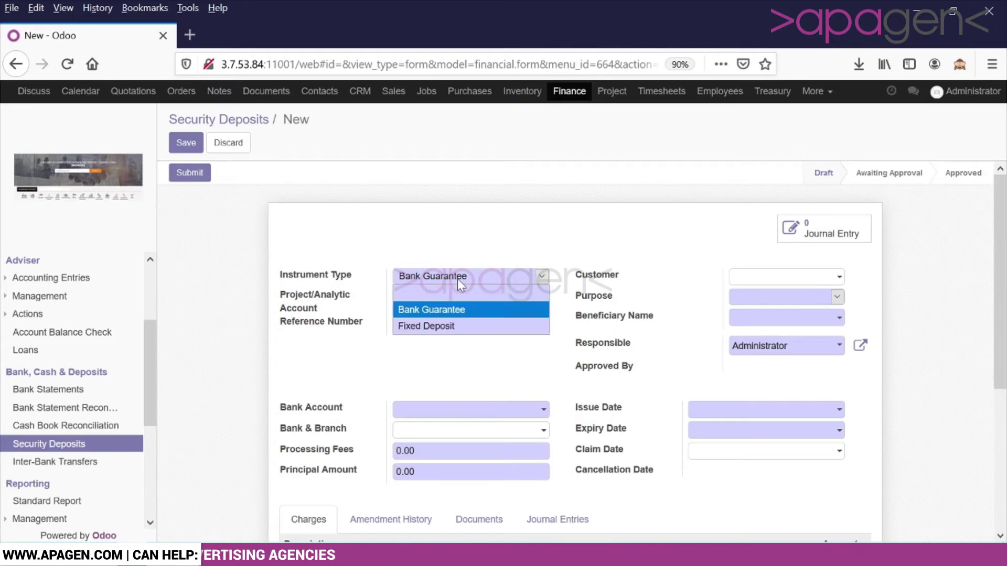
click(461, 328)
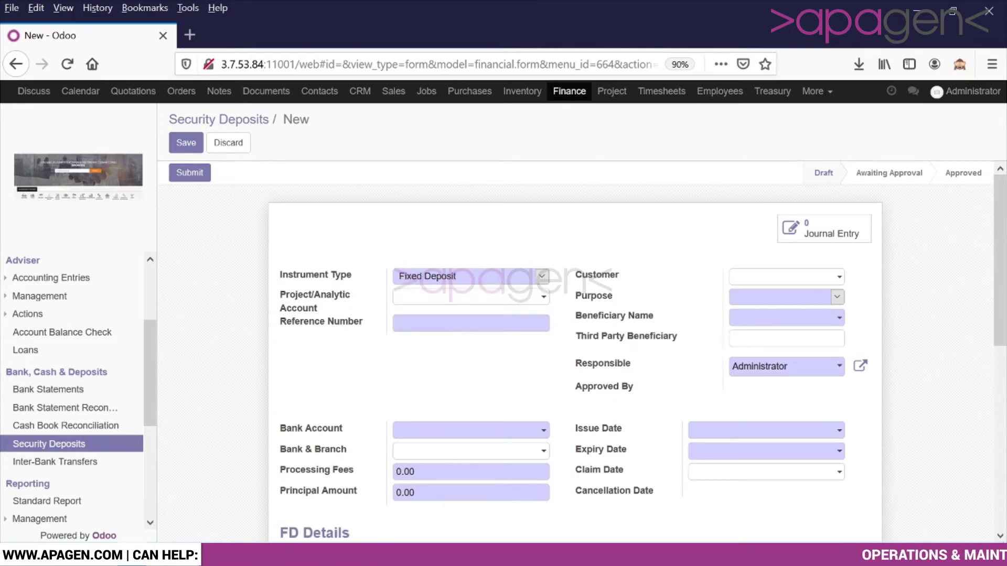
text(ASDF)
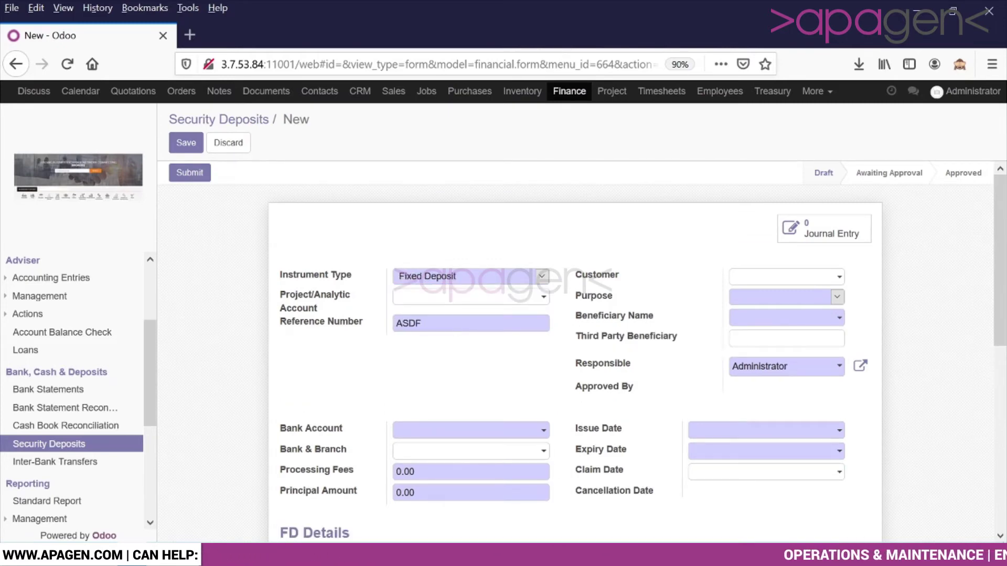
Step: Set the deposit's purpose to Investment and its beneficiary to Al AHLI UNITED BANK
click(739, 298)
click(762, 345)
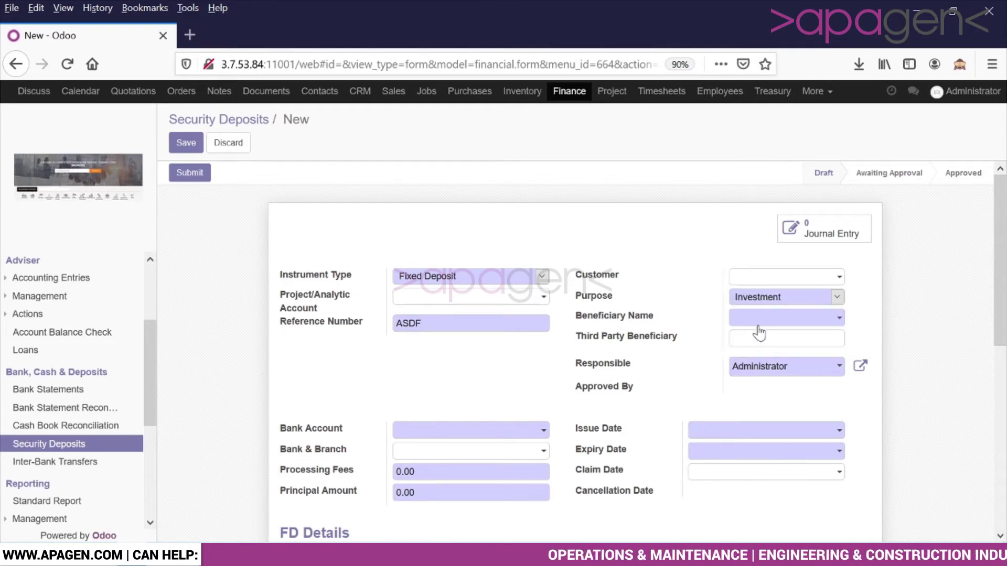
click(761, 321)
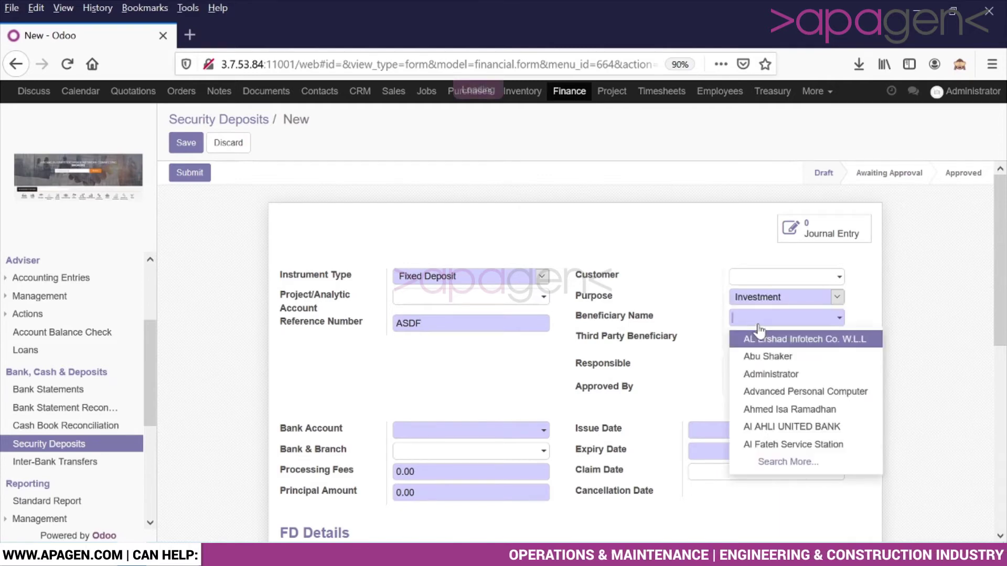
click(776, 427)
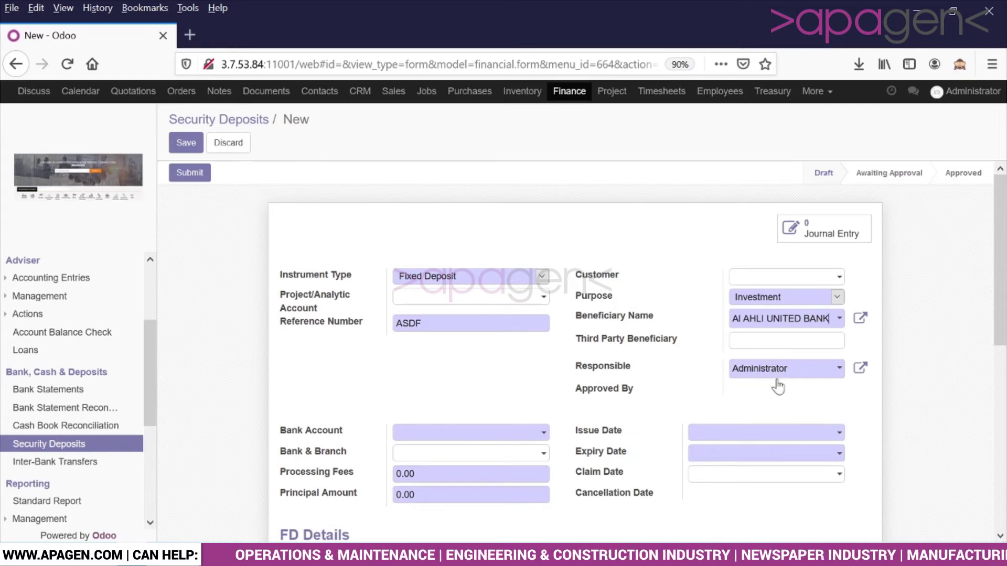
Step: Select the Ahli United Bank account and branch, and set processing fees to 343 and the principal amount to 23456
scroll(776, 384, down, 2)
click(521, 309)
click(521, 330)
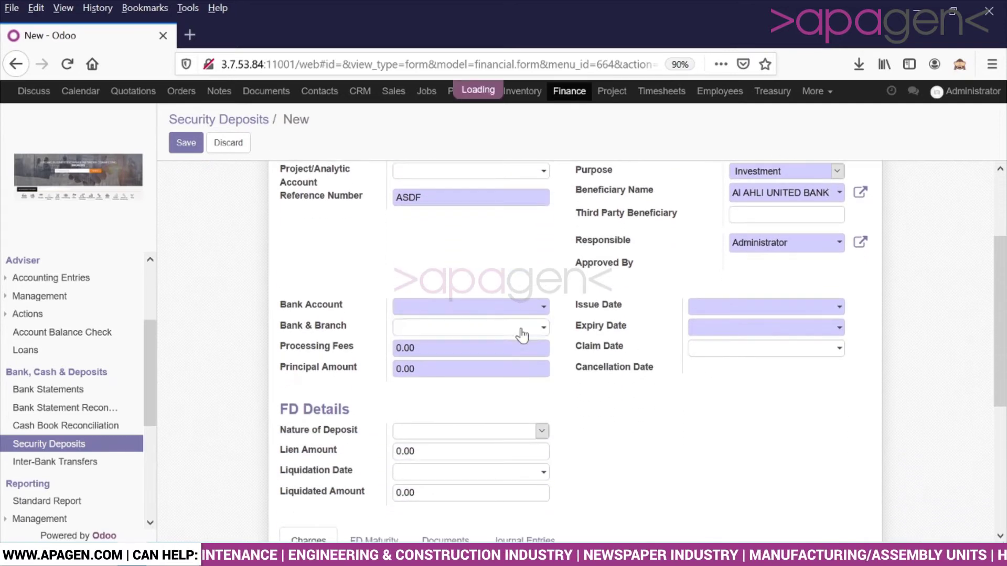
key(Tab)
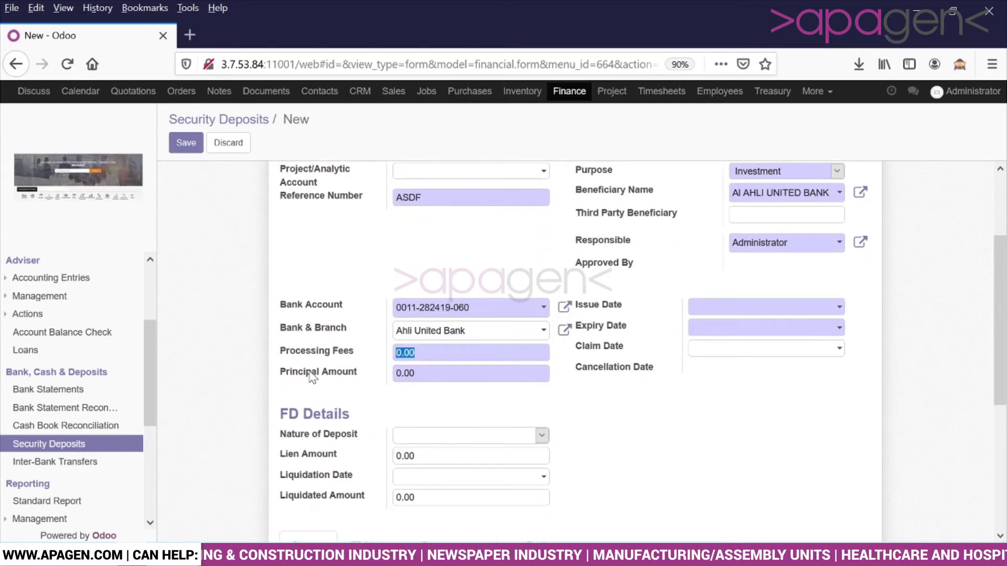
text(343)
key(Tab)
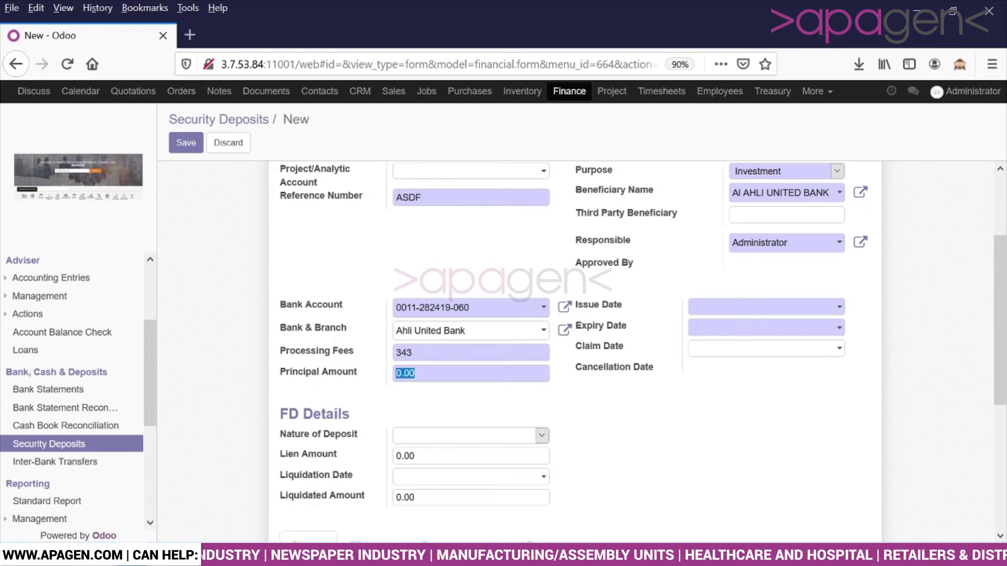
text(23456)
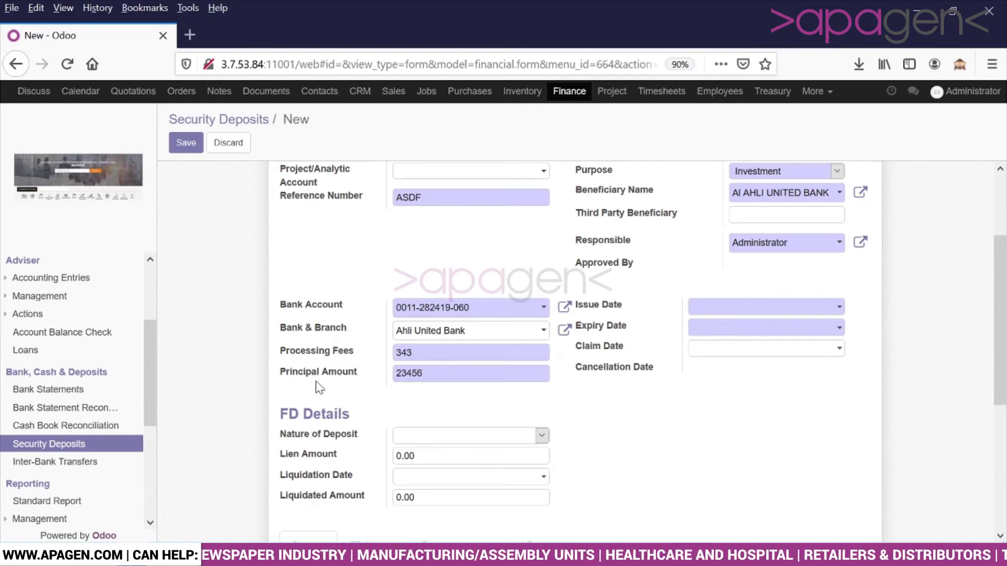
Step: Set the fixed deposit's issue date to 01/18/2021 and its expiry date to 01/30/2021
click(747, 309)
click(757, 239)
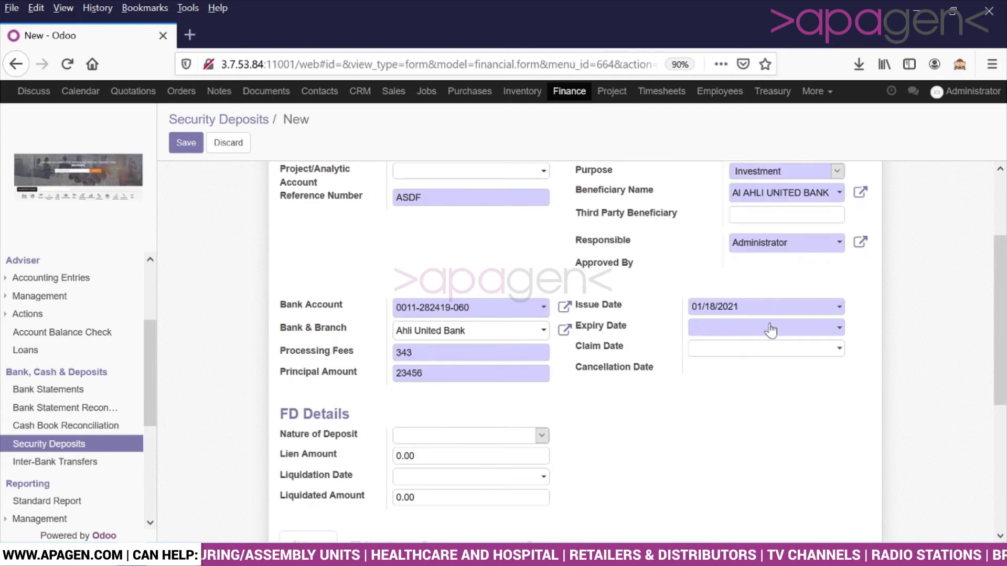
click(769, 328)
click(852, 281)
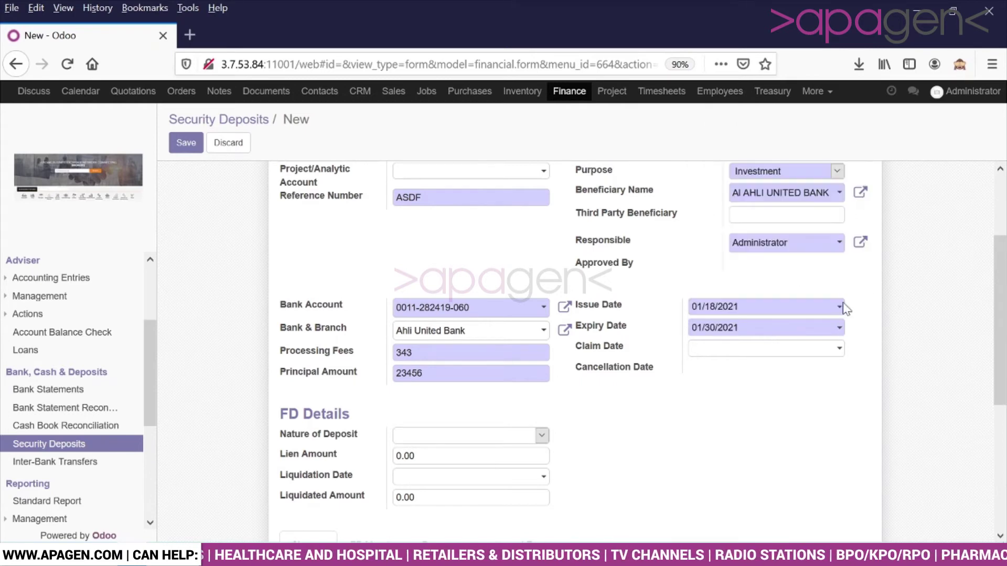
Step: Fill the FD details with Reinvestment of Interest, lien amount 345, liquidation date 01/31/2021 and liquidated amount 23456.78
scroll(513, 344, down, 3)
click(442, 246)
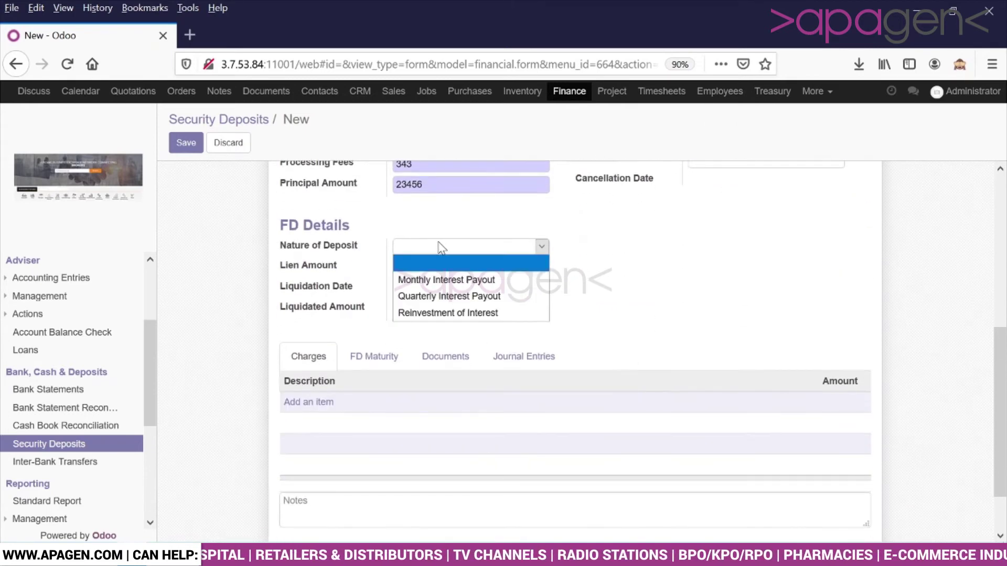
click(449, 310)
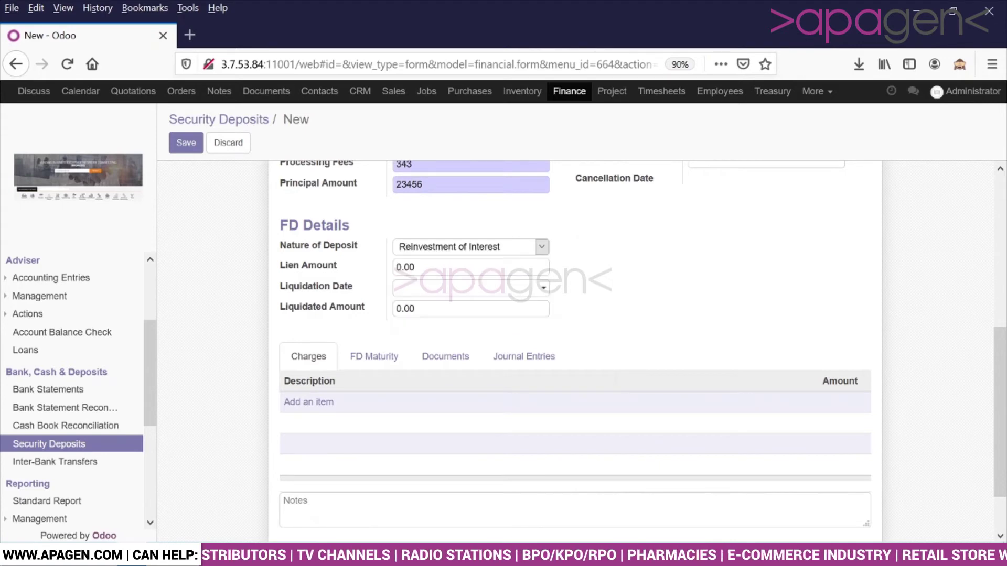
key(Tab)
text(345)
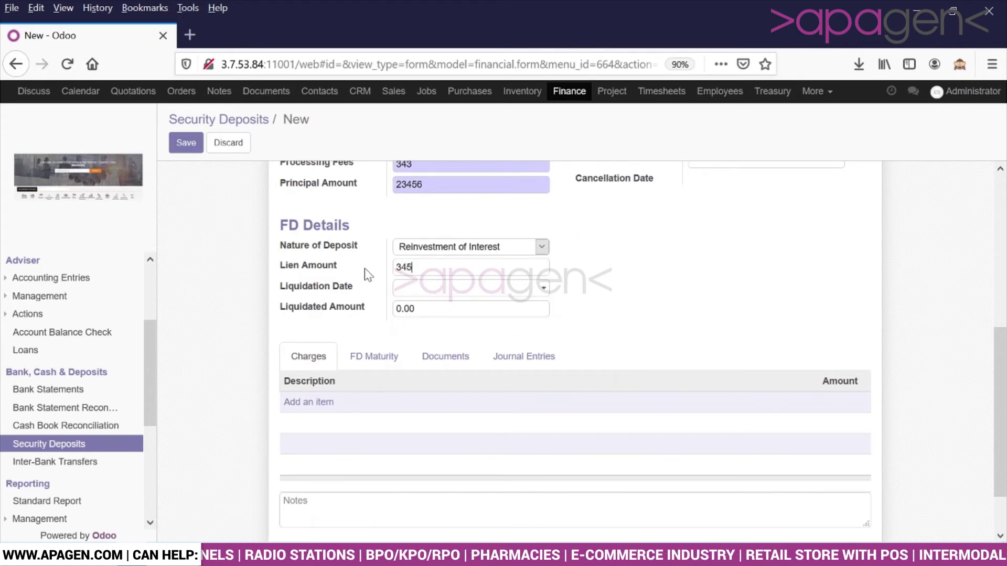
click(419, 289)
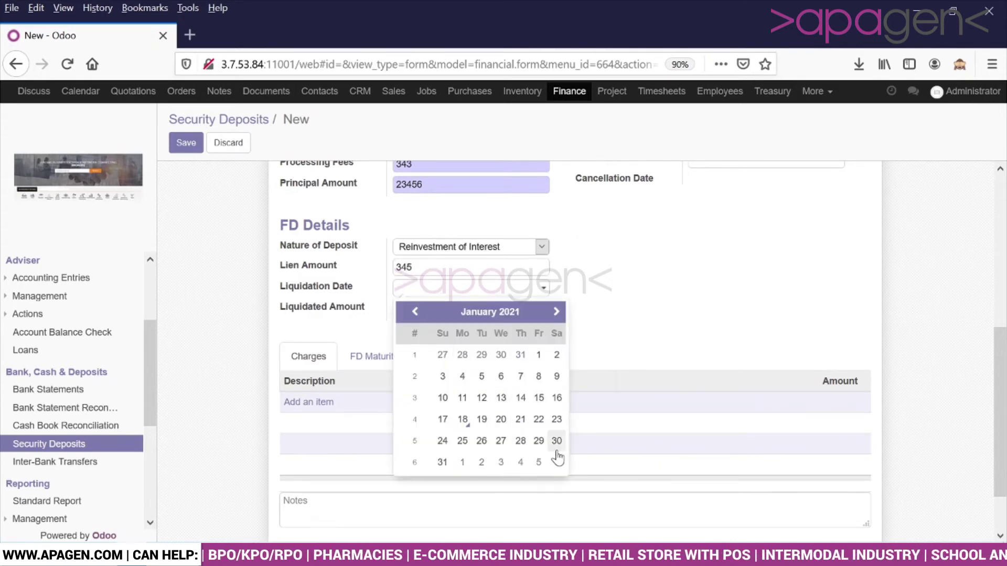
click(443, 462)
key(Tab)
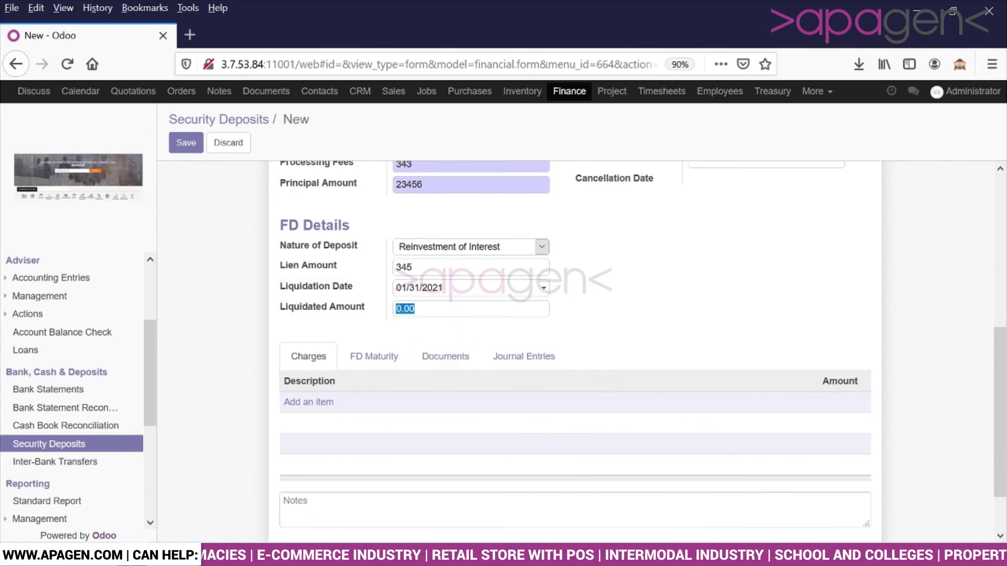
text(23456.78)
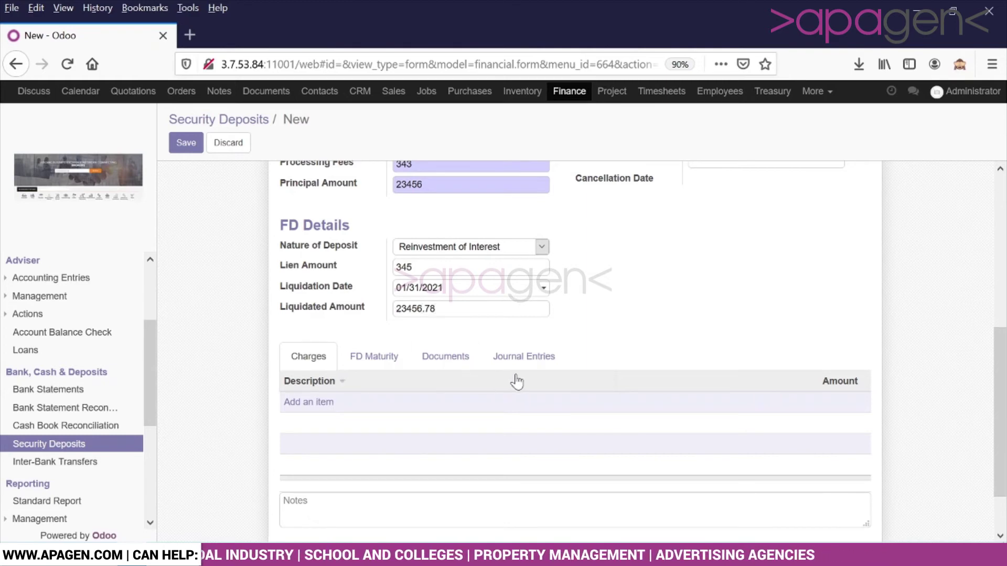
click(332, 405)
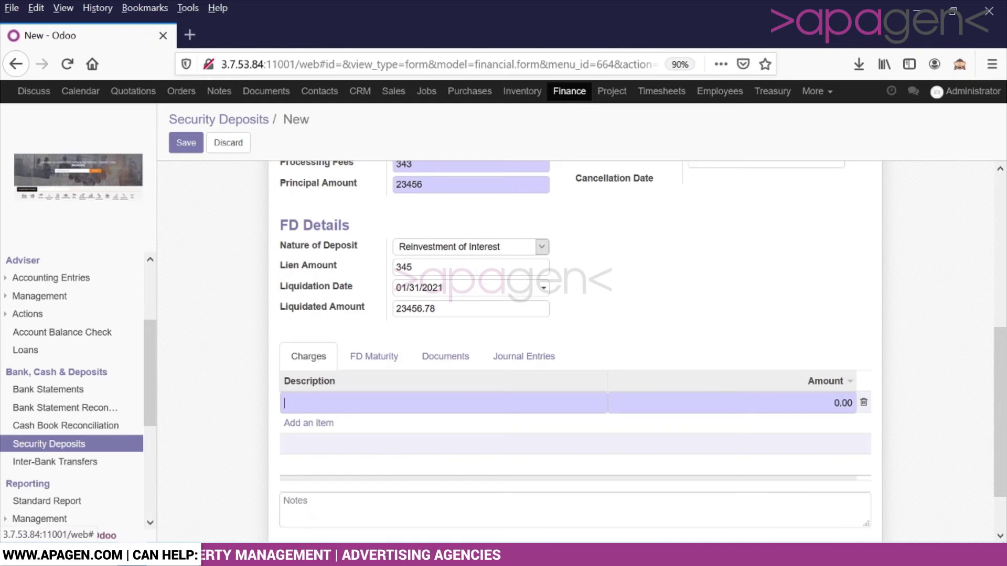
click(864, 403)
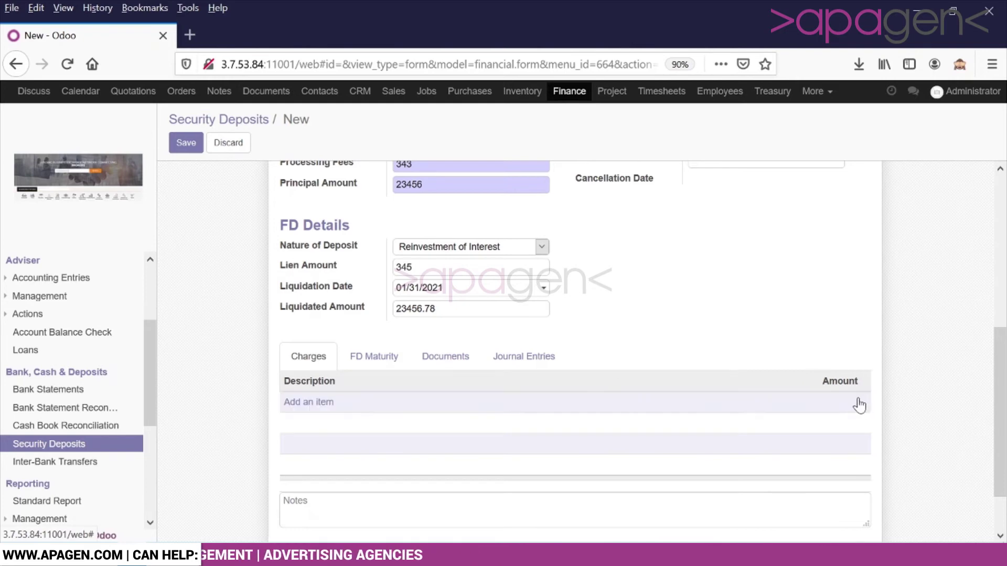
click(392, 359)
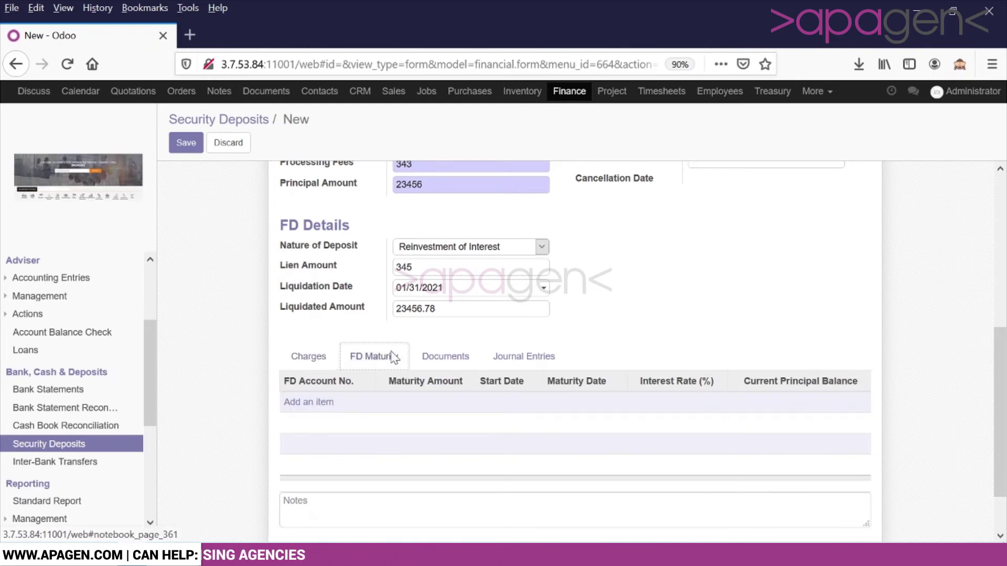
Step: Add a document line with a previously used attachment name, document type Bank Agreement and d.png uploaded as its file
click(438, 369)
click(304, 404)
click(325, 403)
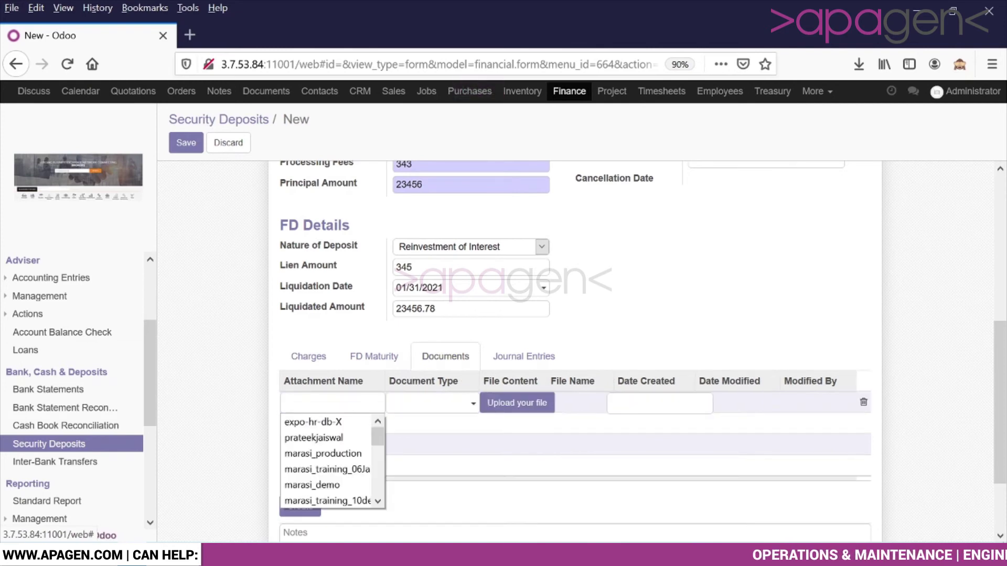
click(320, 438)
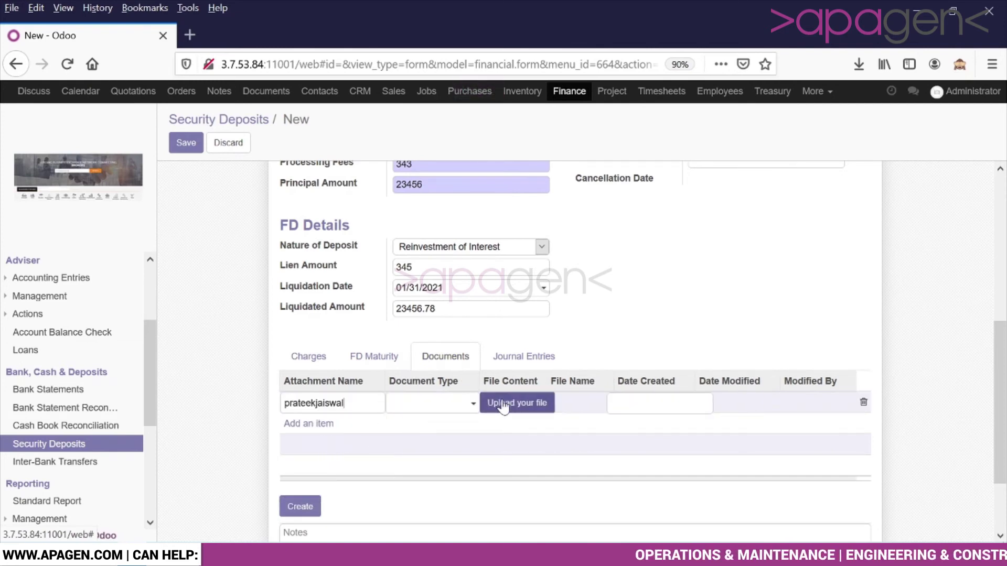
click(467, 408)
click(446, 425)
click(495, 405)
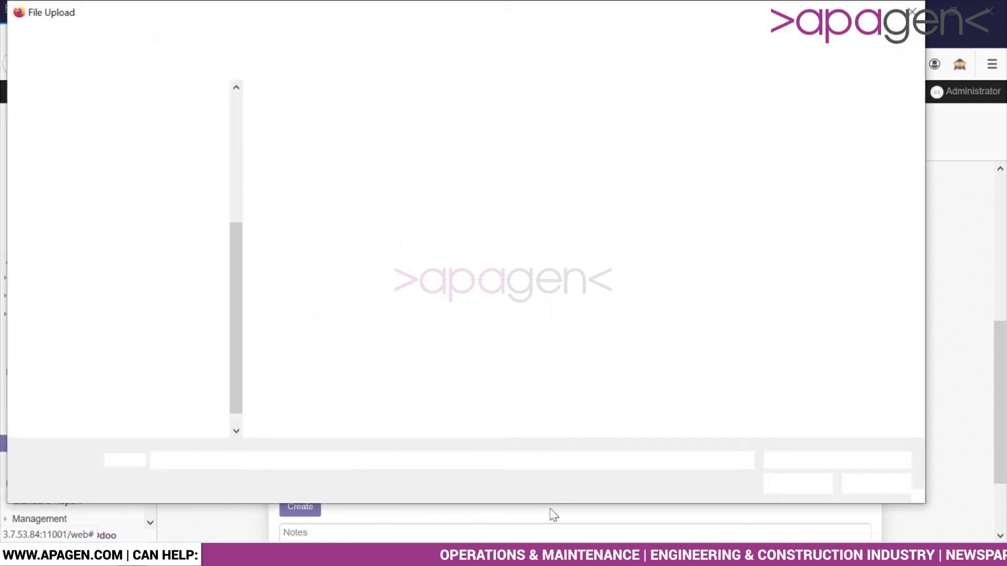
double_click(770, 157)
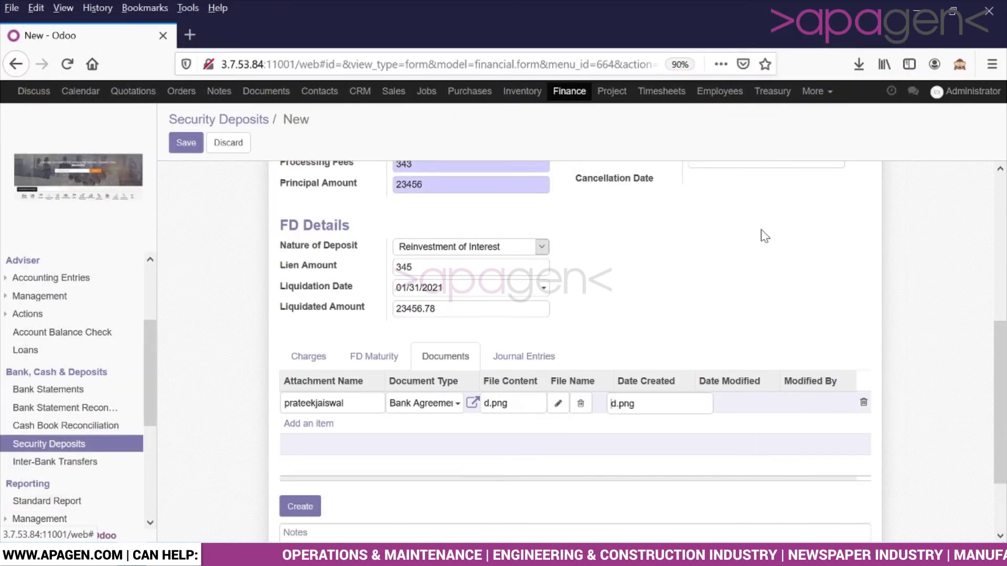
click(748, 341)
Step: Submit the fixed deposit record for approval and approve it
click(392, 355)
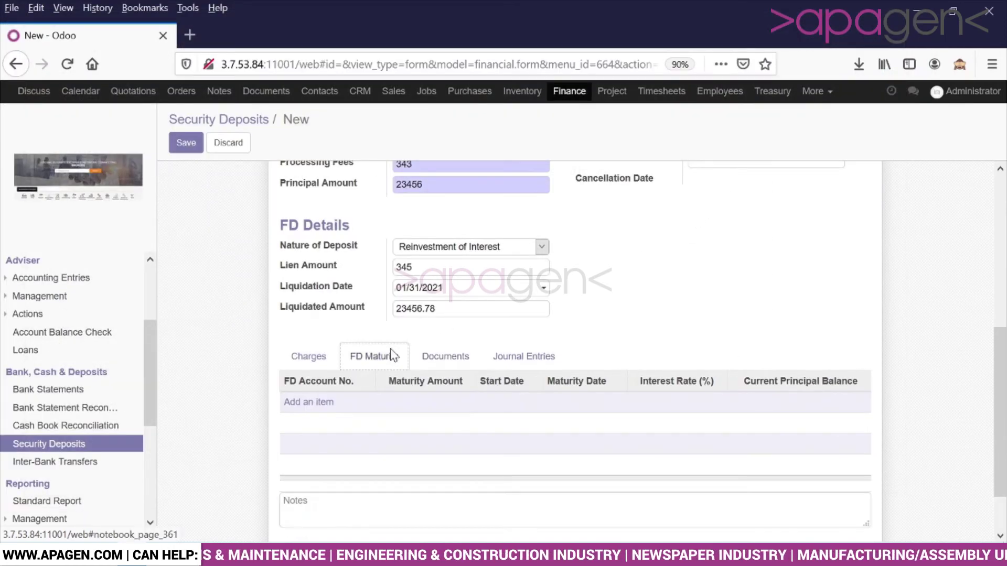
scroll(392, 355, up, 8)
click(191, 175)
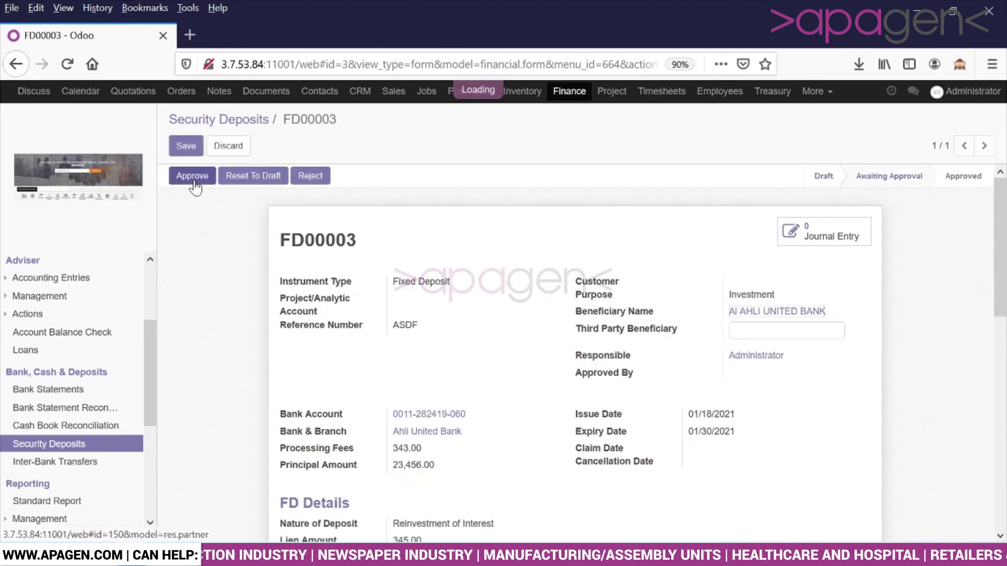
click(193, 181)
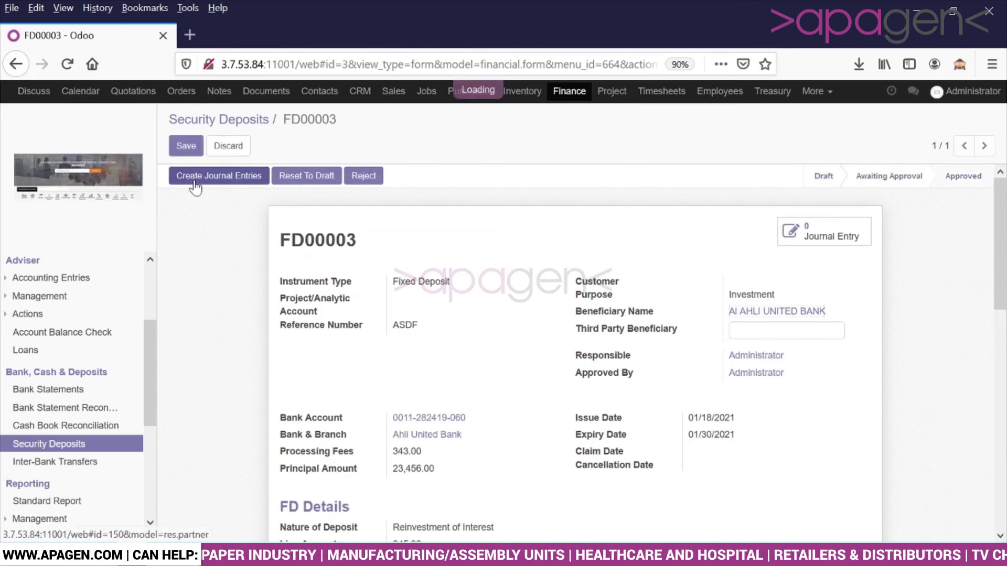
Step: Review the approved fixed deposit's details and FD maturity section, and return to the security deposits list
scroll(237, 254, down, 6)
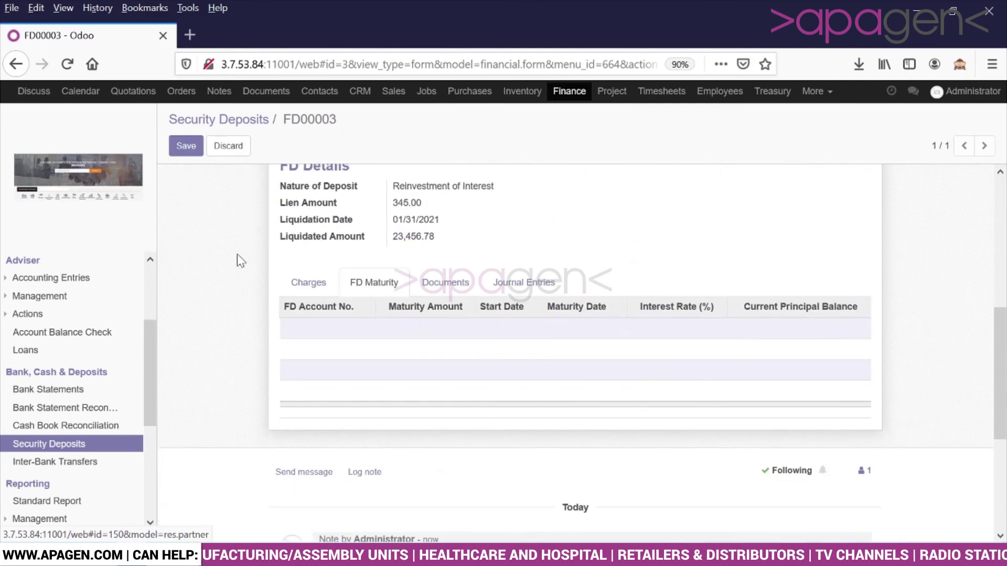
scroll(237, 254, down, 1)
scroll(290, 262, up, 7)
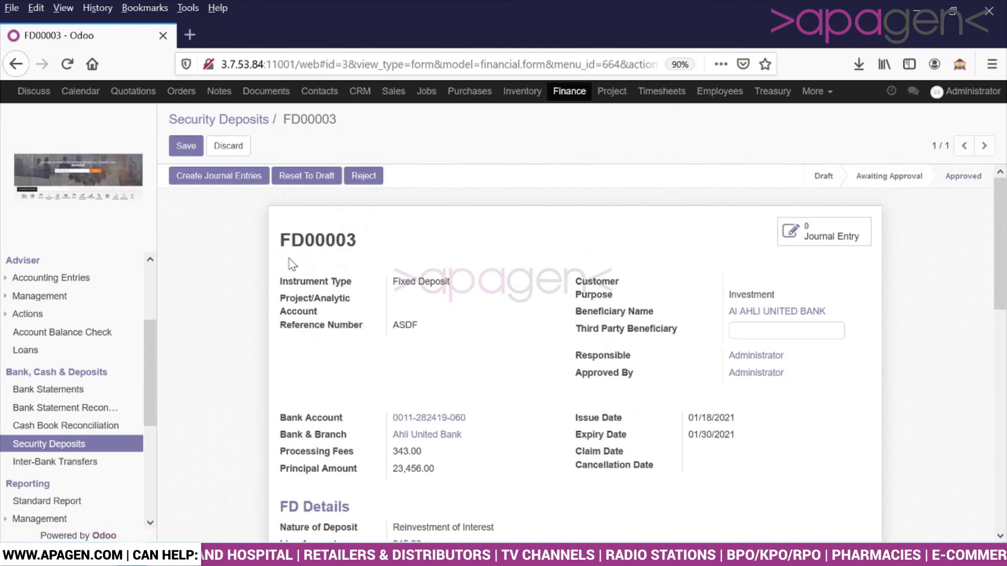
scroll(292, 264, down, 6)
click(355, 309)
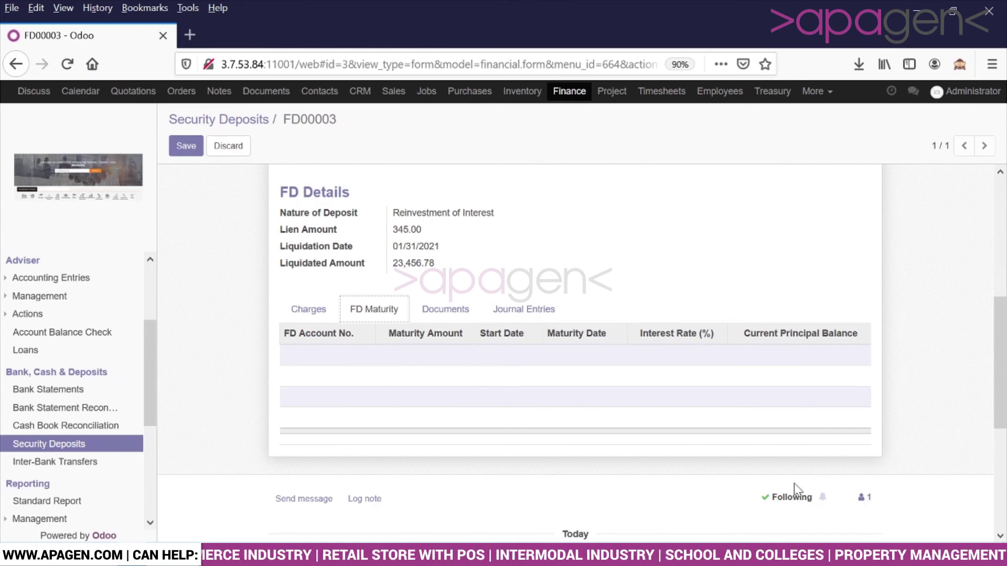
scroll(760, 456, up, 5)
click(203, 122)
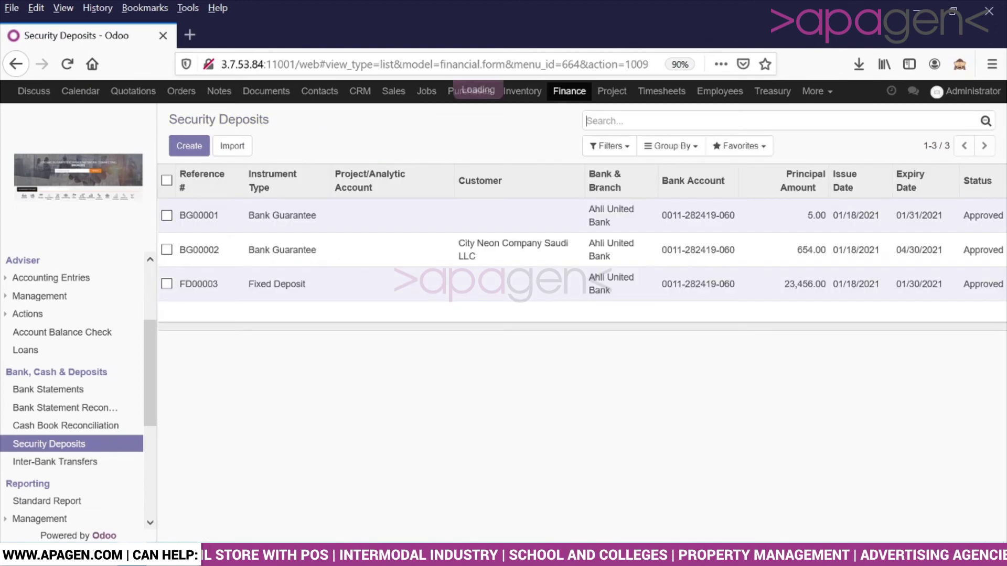